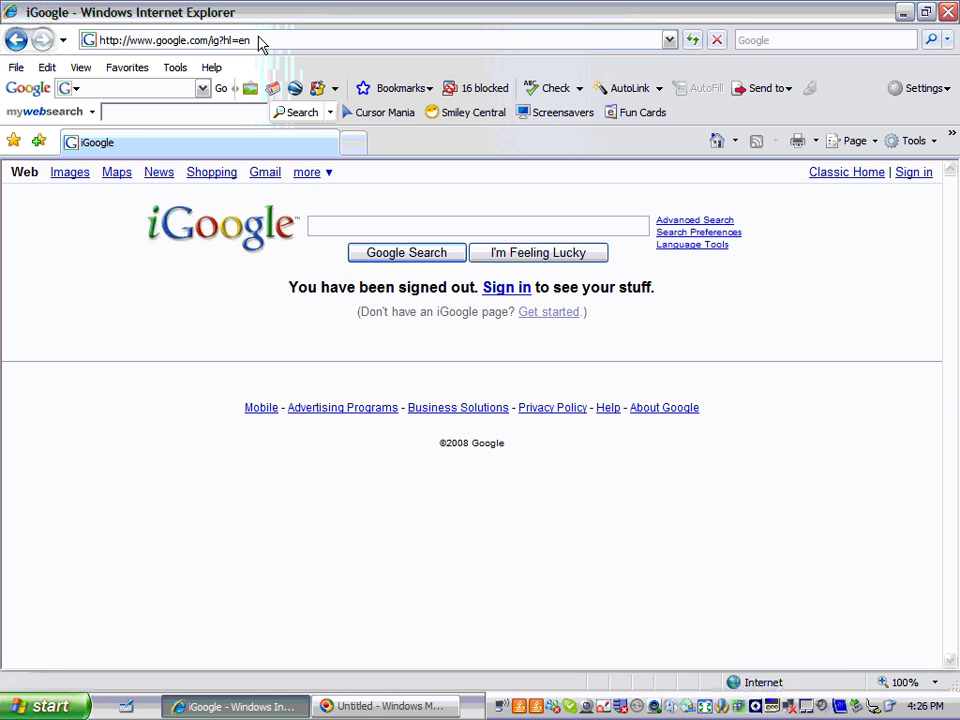
Cut the address back to the Google home page and leave the page zoom unchanged
{"action": "left_click", "coordinate": [262, 40]}
{"action": "left_click", "coordinate": [258, 39]}
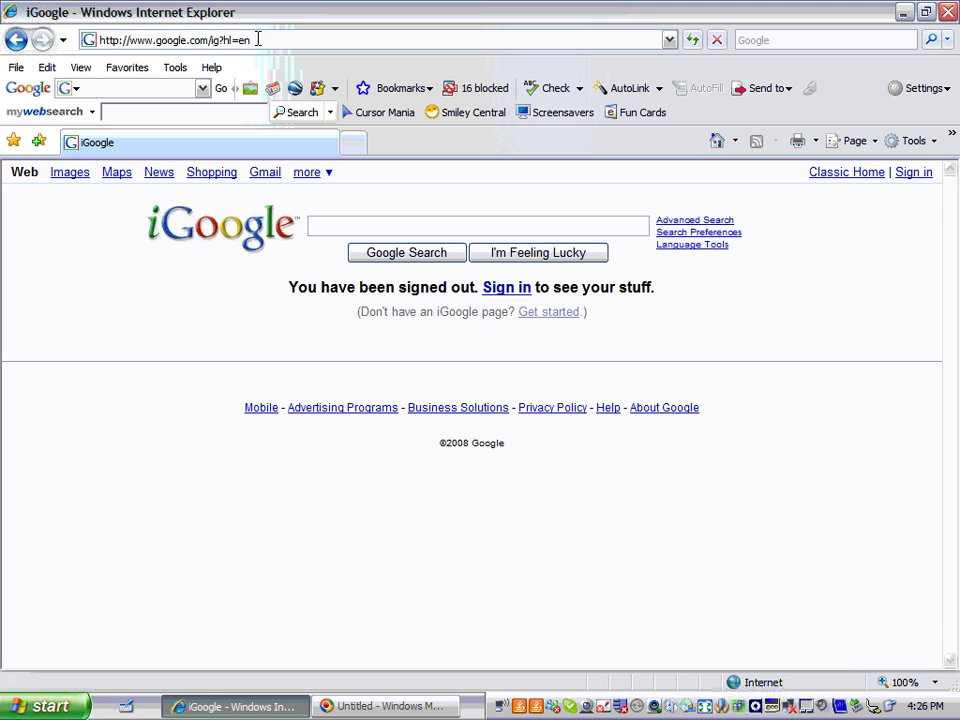
{"action": "key", "text": "BackSpace"}
{"action": "key", "text": "BackSpace"}
{"action": "key", "text": "BackSpace"}
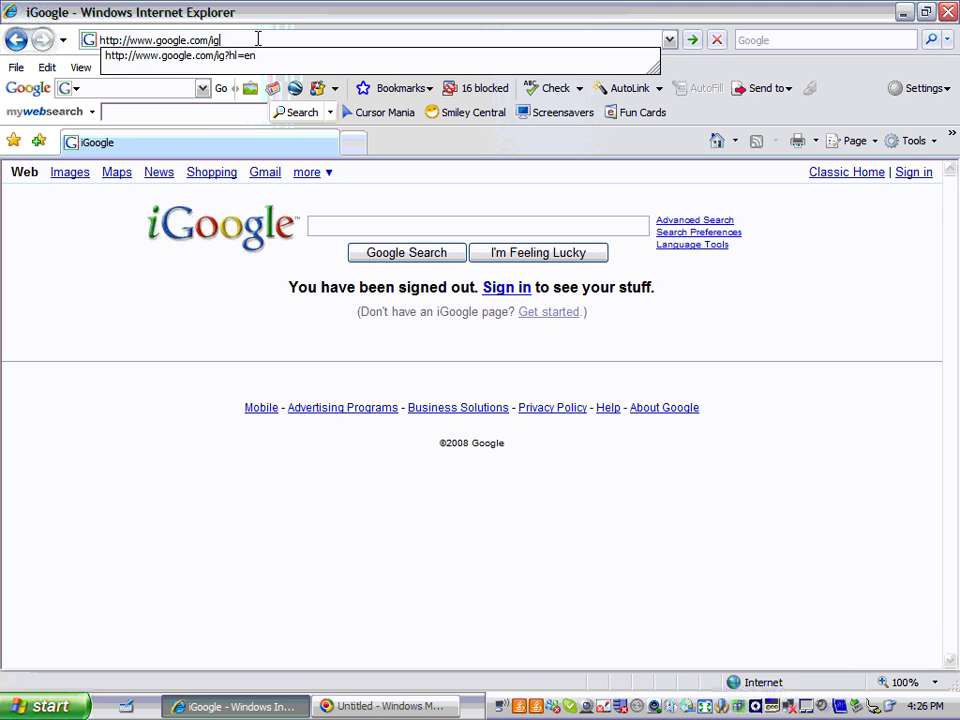
{"action": "key", "text": "BackSpace"}
{"action": "key", "text": "BackSpace"}
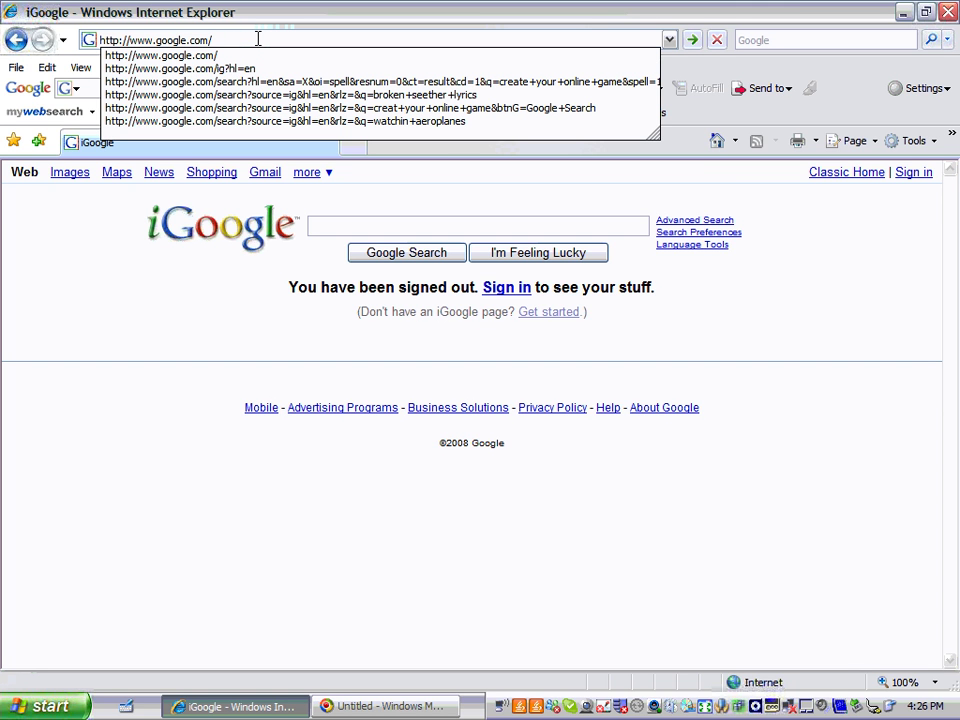
{"action": "key", "text": "Return"}
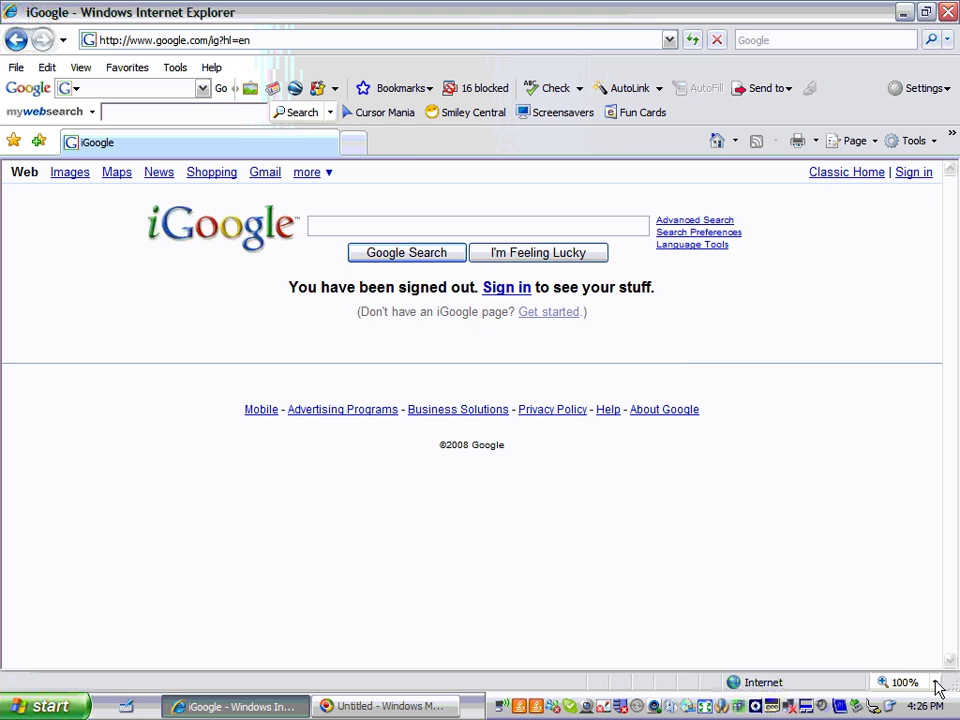
{"action": "left_click", "coordinate": [936, 684]}
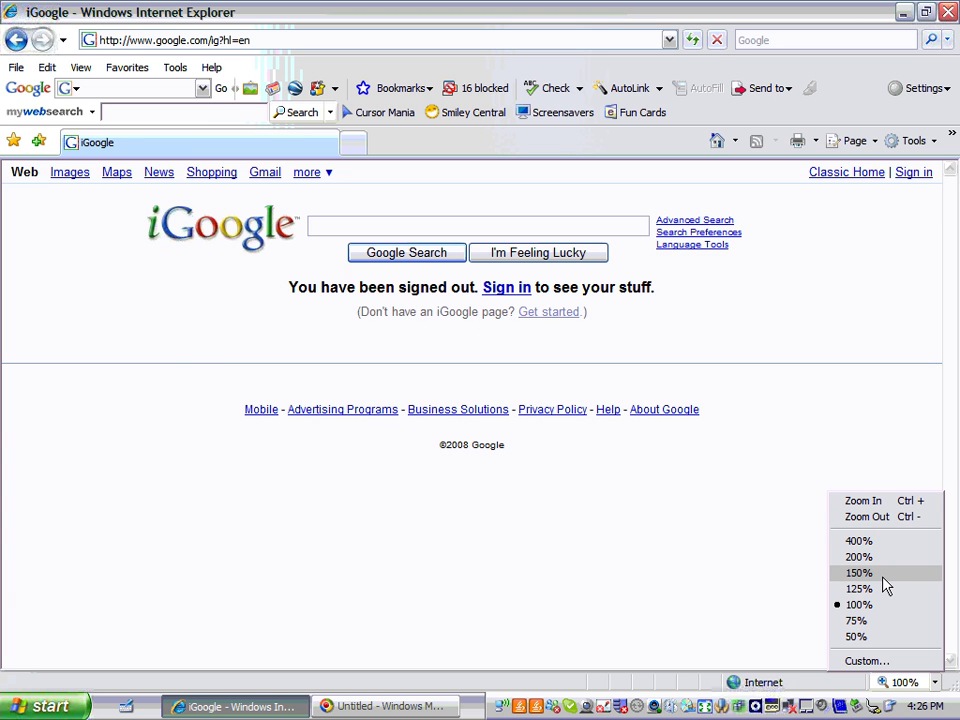
{"action": "left_click", "coordinate": [752, 571]}
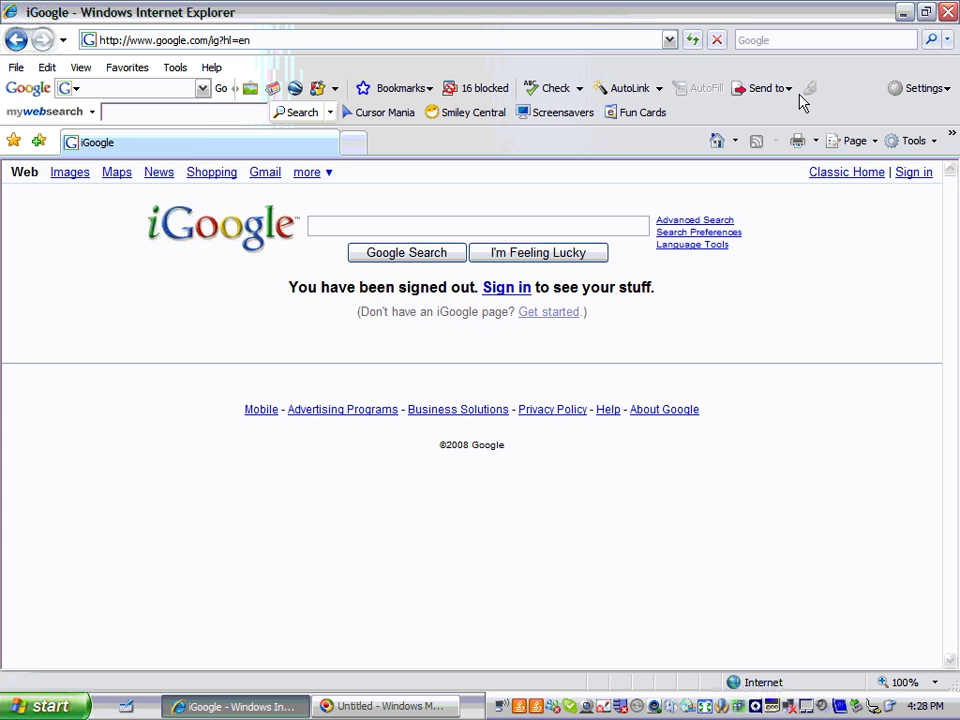
Sign in to iGoogle with the account e-mail and password, letting the browser remember the password
{"action": "left_click", "coordinate": [913, 176]}
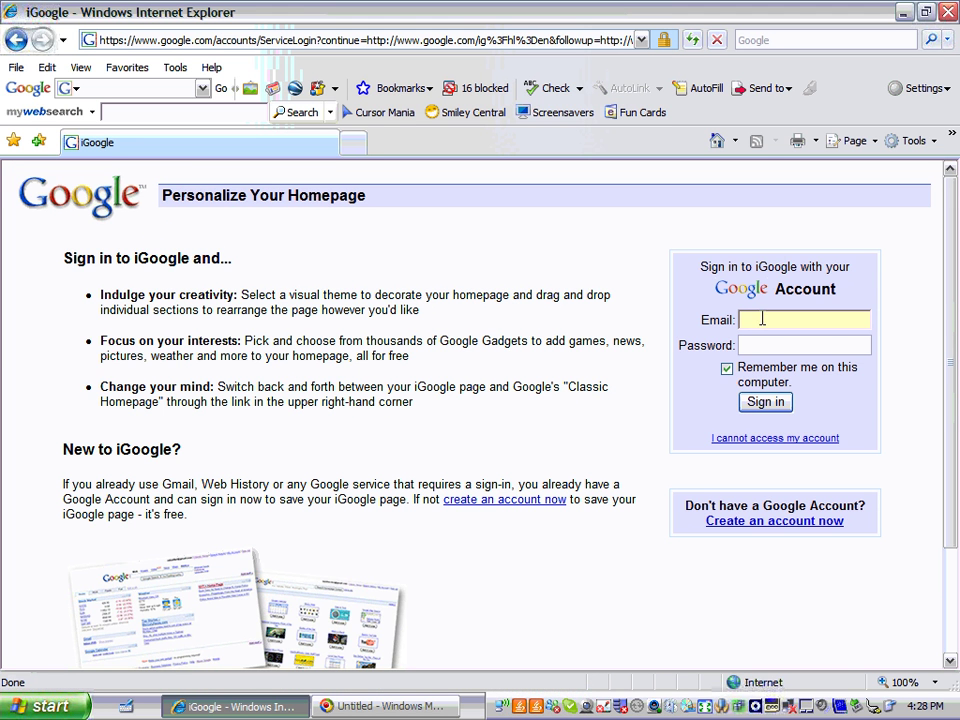
{"action": "left_click", "coordinate": [775, 320]}
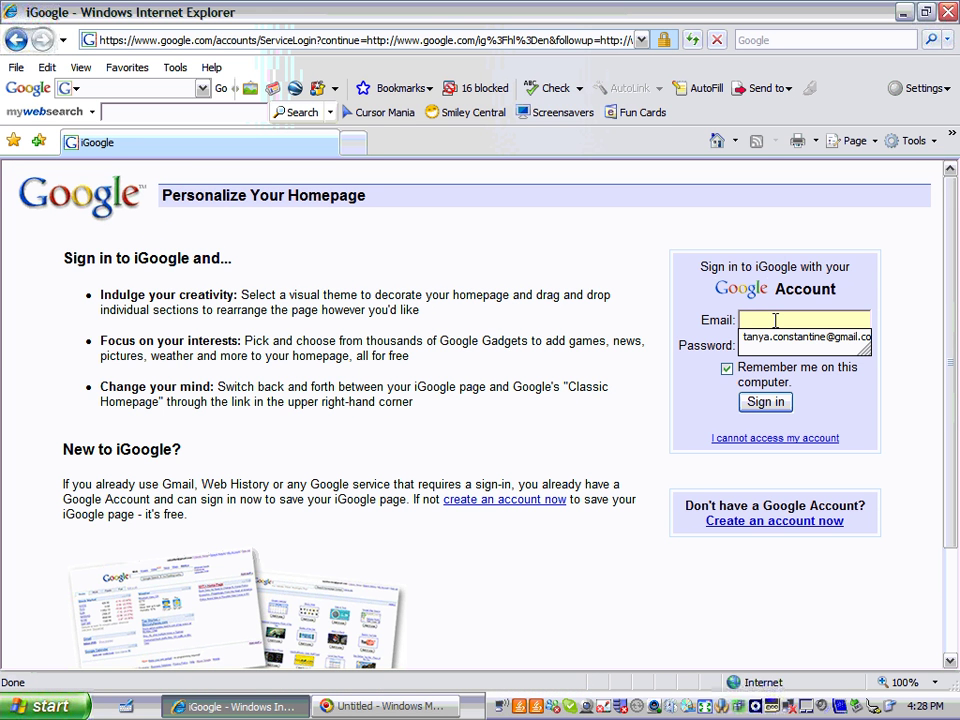
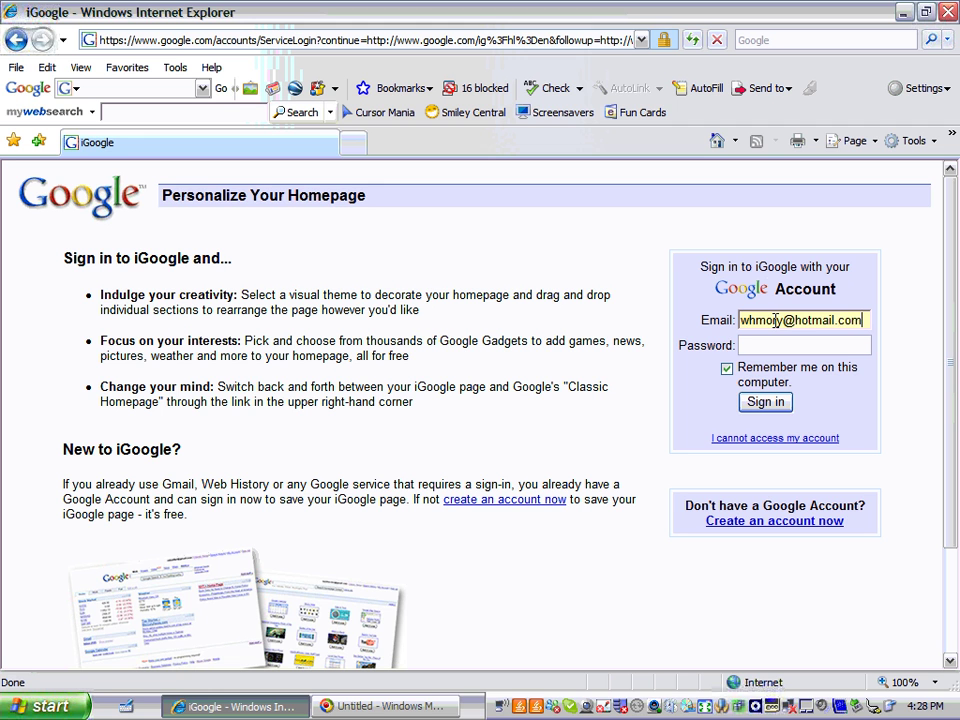
{"action": "left_click", "coordinate": [755, 344]}
{"action": "type", "text": "•••••"}
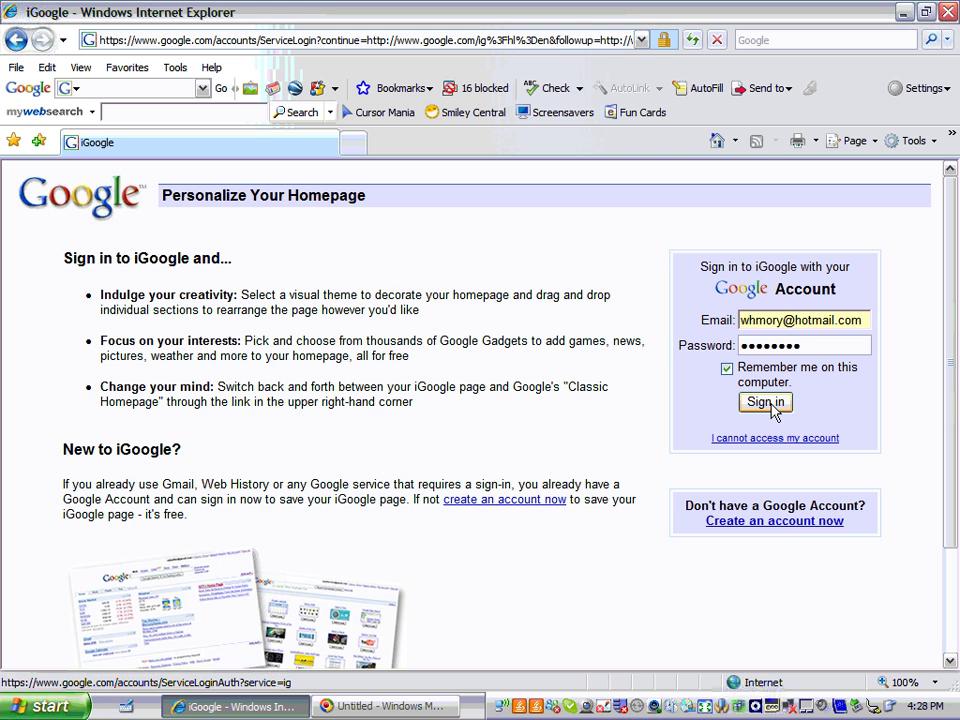
{"action": "left_click", "coordinate": [772, 406]}
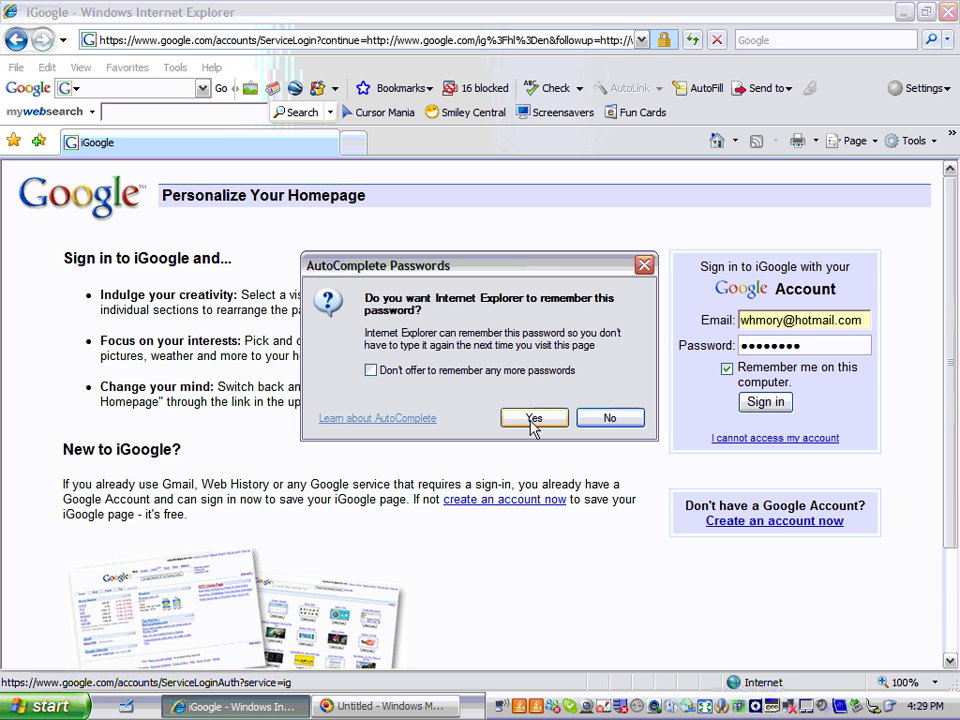
{"action": "left_click", "coordinate": [533, 420]}
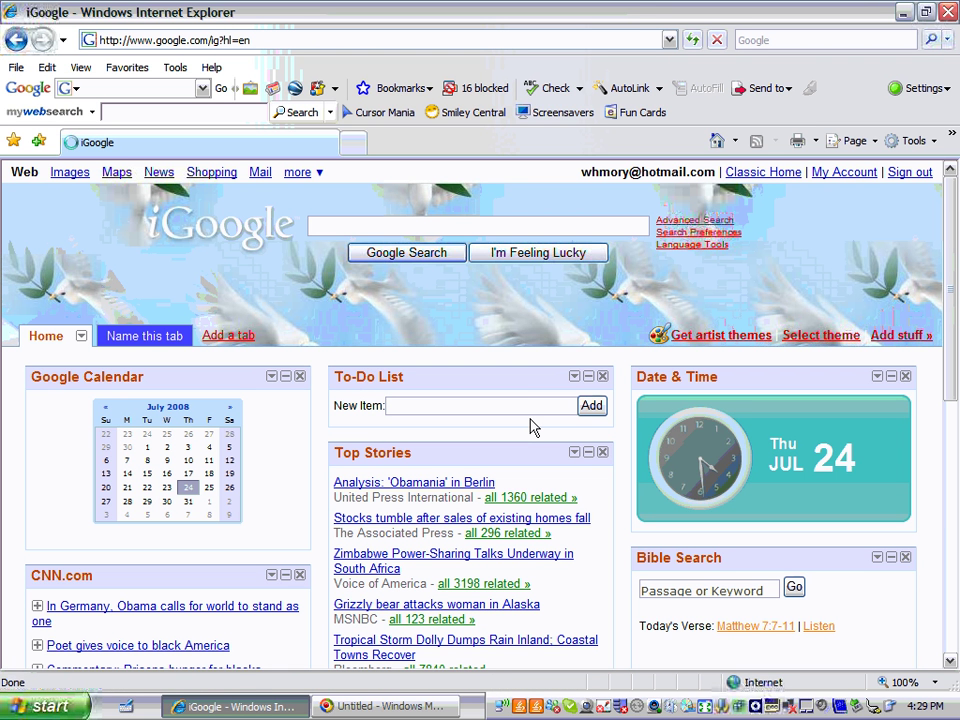
{"action": "left_click", "coordinate": [776, 174]}
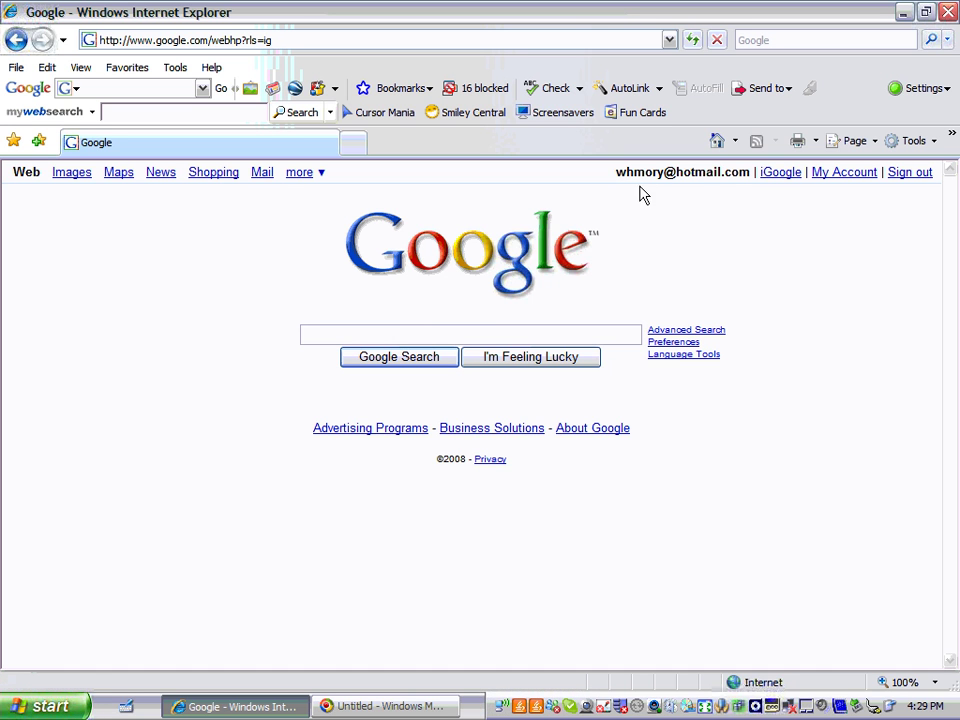
{"action": "left_click", "coordinate": [783, 173]}
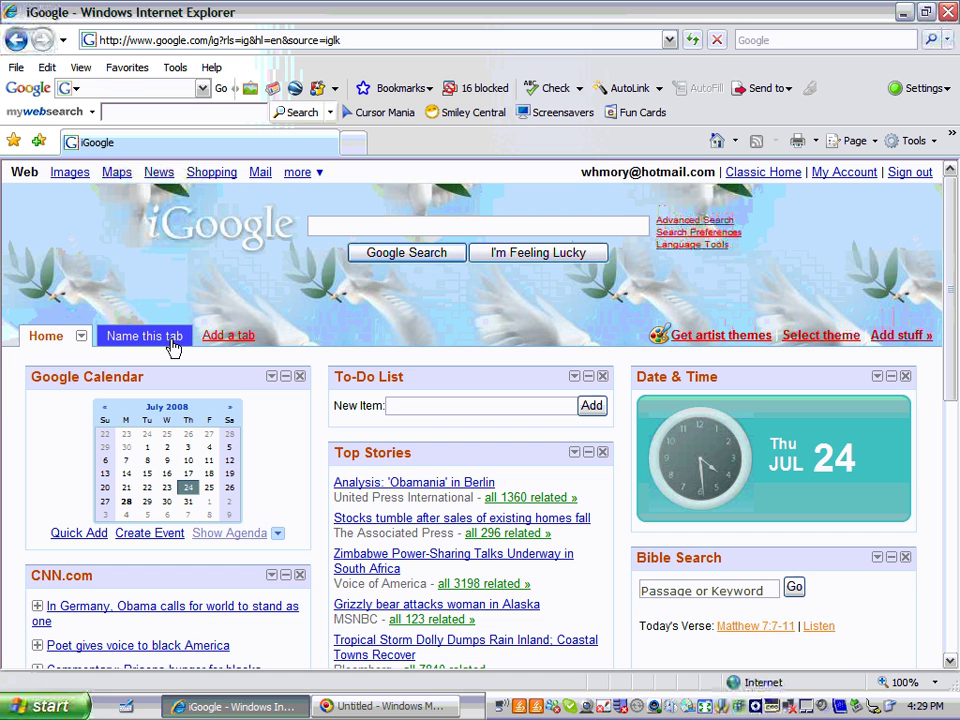
{"action": "left_click", "coordinate": [72, 382]}
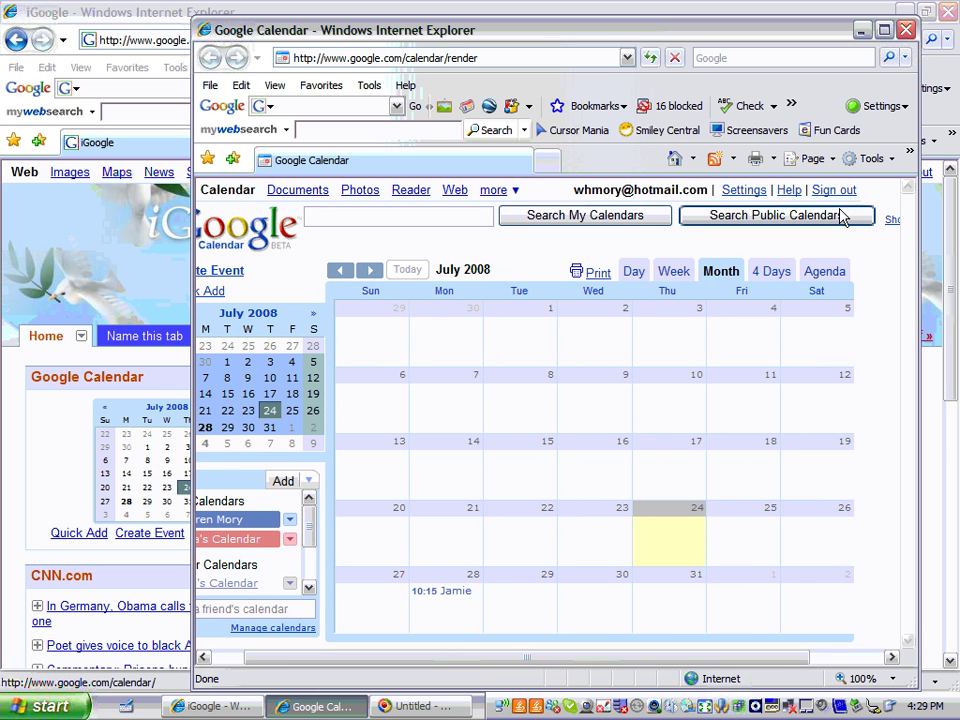
Maximize the Google Calendar window and show the August 2008 month view
{"action": "left_click", "coordinate": [884, 33]}
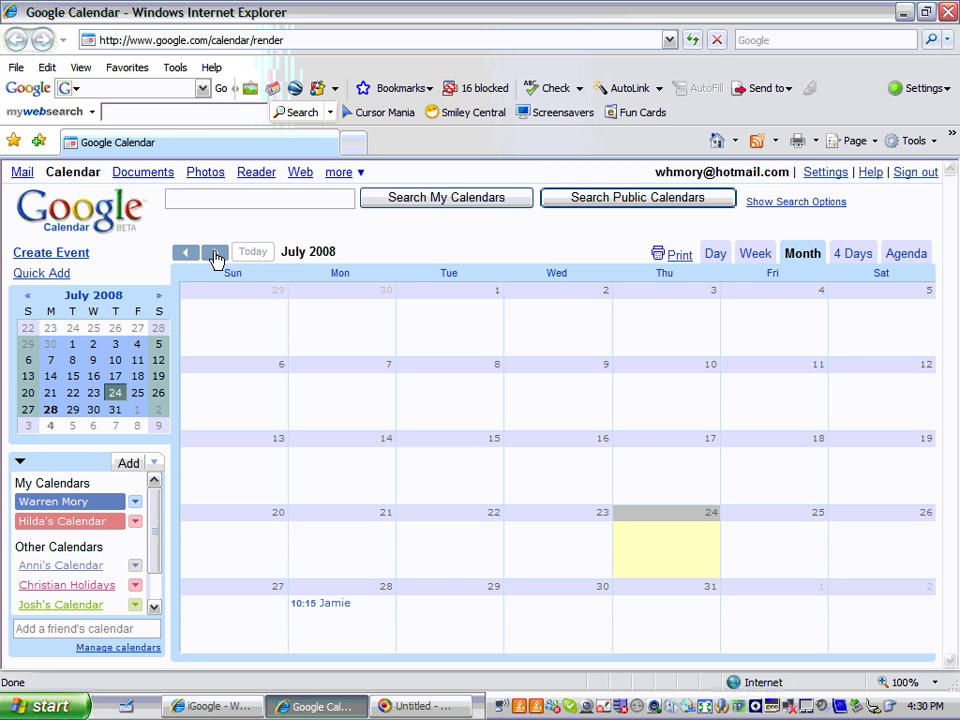
{"action": "left_click", "coordinate": [215, 255]}
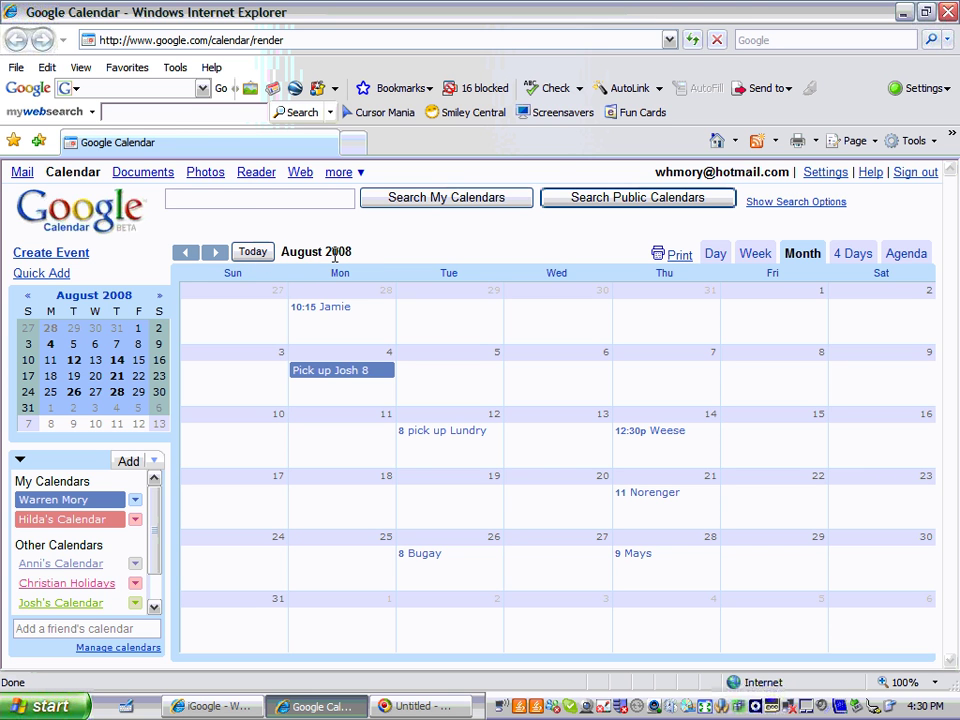
{"action": "left_click", "coordinate": [253, 256]}
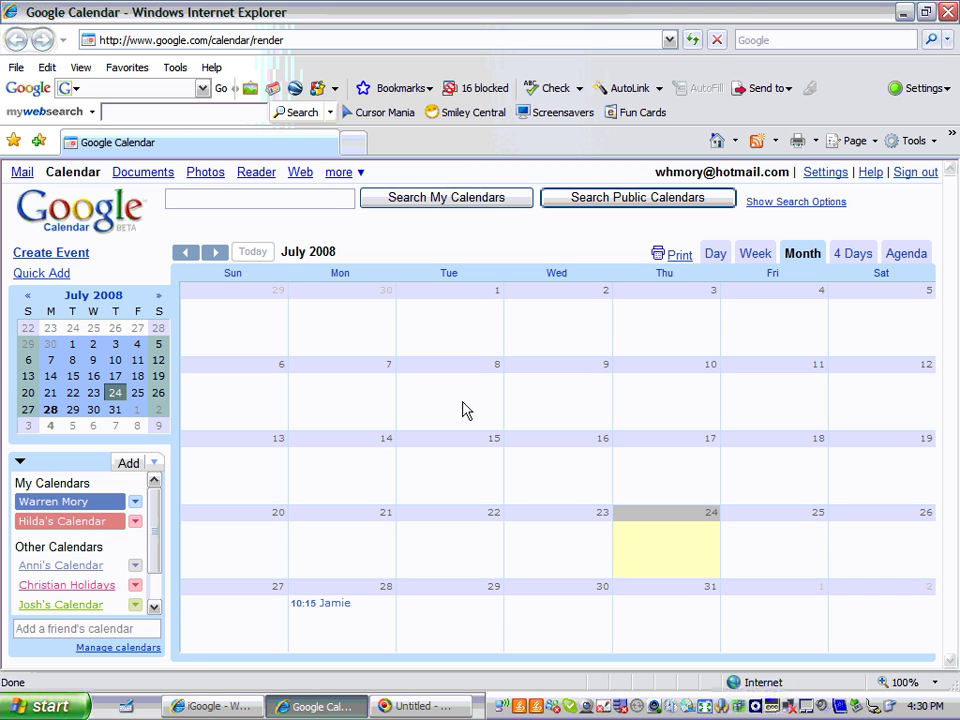
{"action": "left_click", "coordinate": [215, 253]}
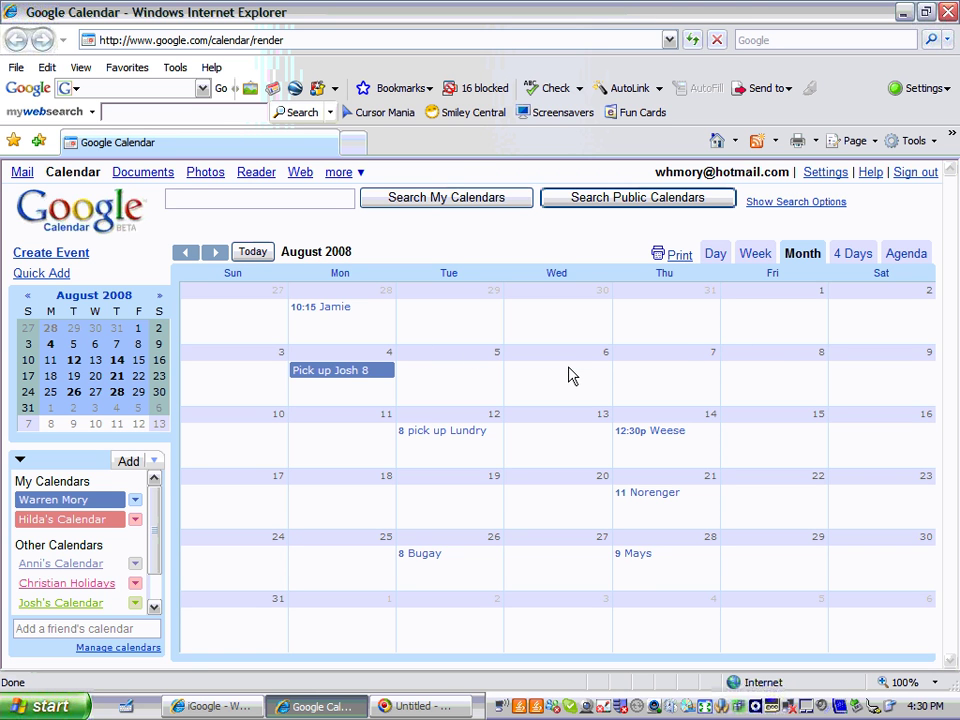
Create a 'dr app 8:00' appointment on Wednesday, August 6, 2008
{"action": "left_click", "coordinate": [570, 375]}
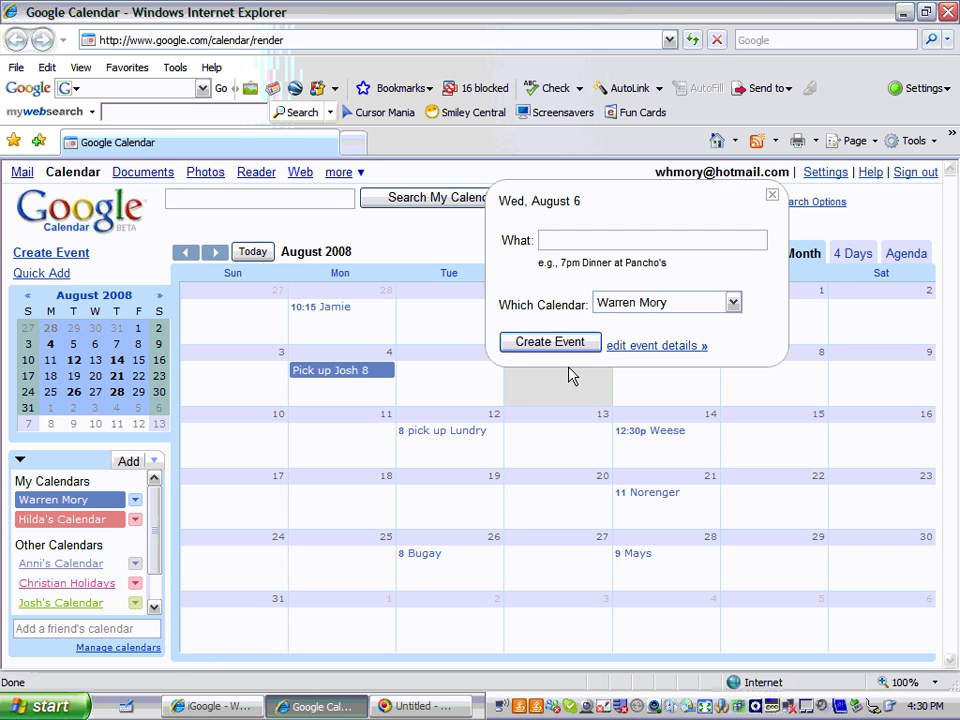
{"action": "double_click", "coordinate": [575, 241]}
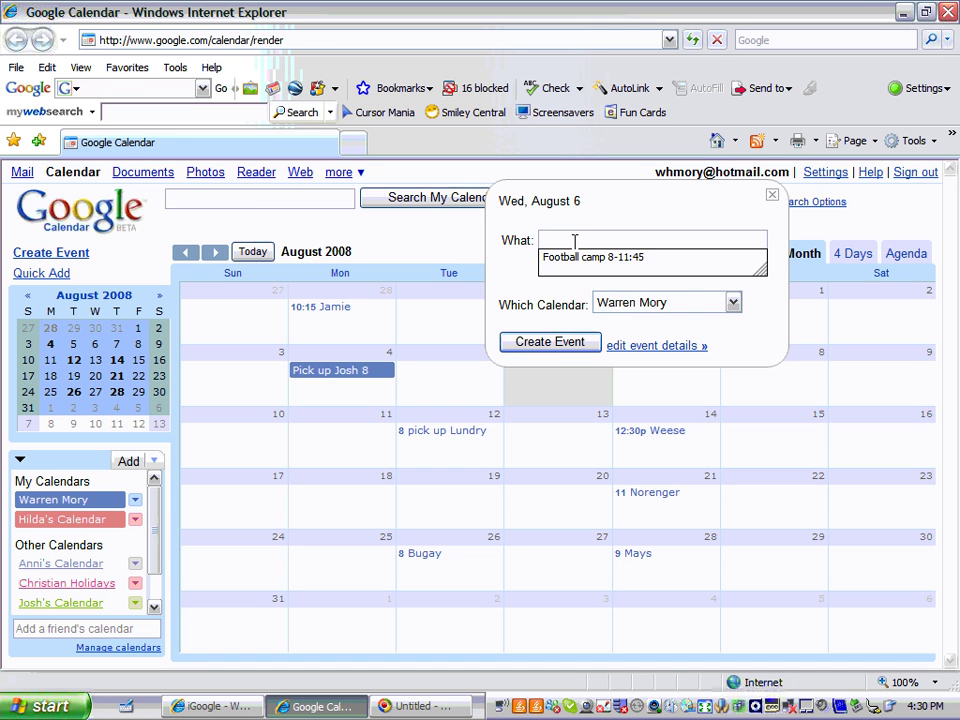
{"action": "type", "text": "dr a"}
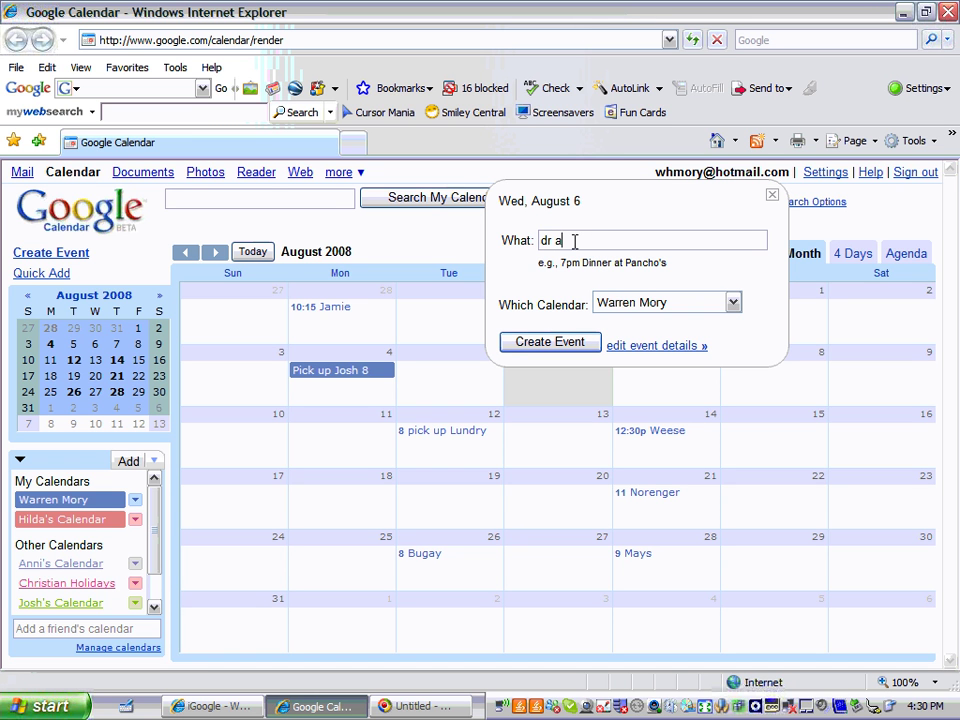
{"action": "type", "text": "pp"}
{"action": "type", "text": " 8:00"}
{"action": "left_click", "coordinate": [585, 340]}
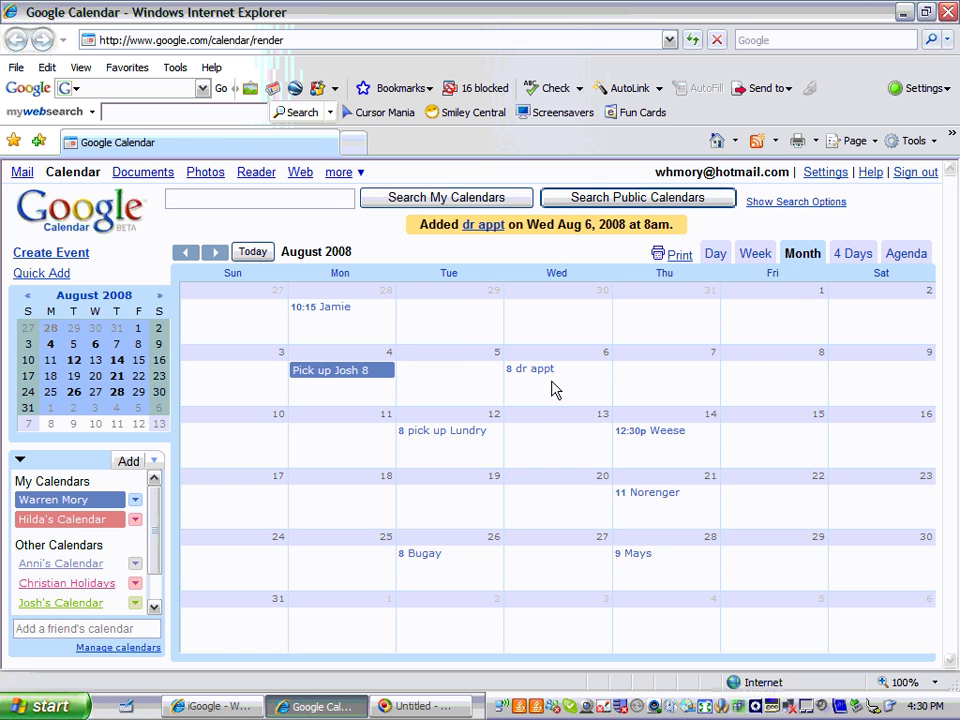
Delete the dr appt, pick up Lundry and Pick up Josh 8 events, confirming each deletion
{"action": "left_click", "coordinate": [533, 369]}
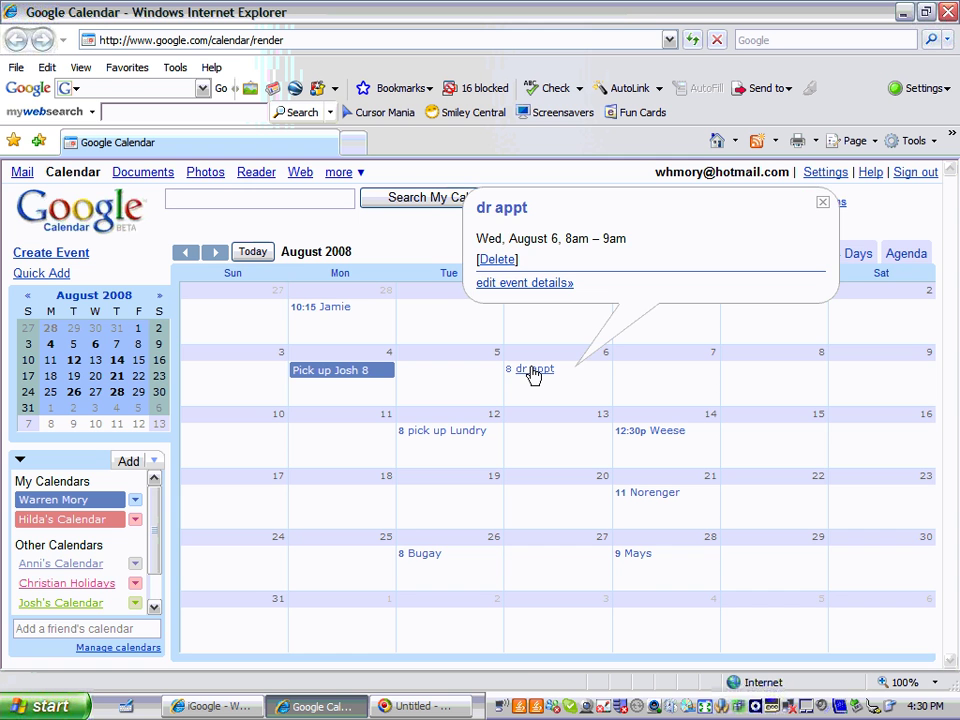
{"action": "left_click", "coordinate": [498, 261]}
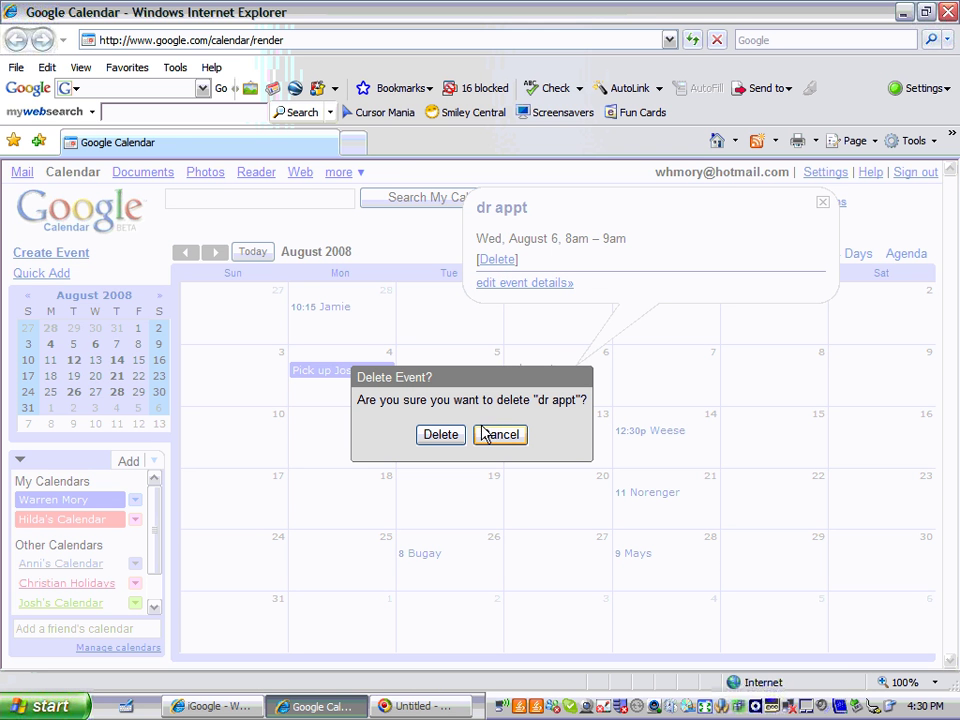
{"action": "left_click", "coordinate": [445, 440]}
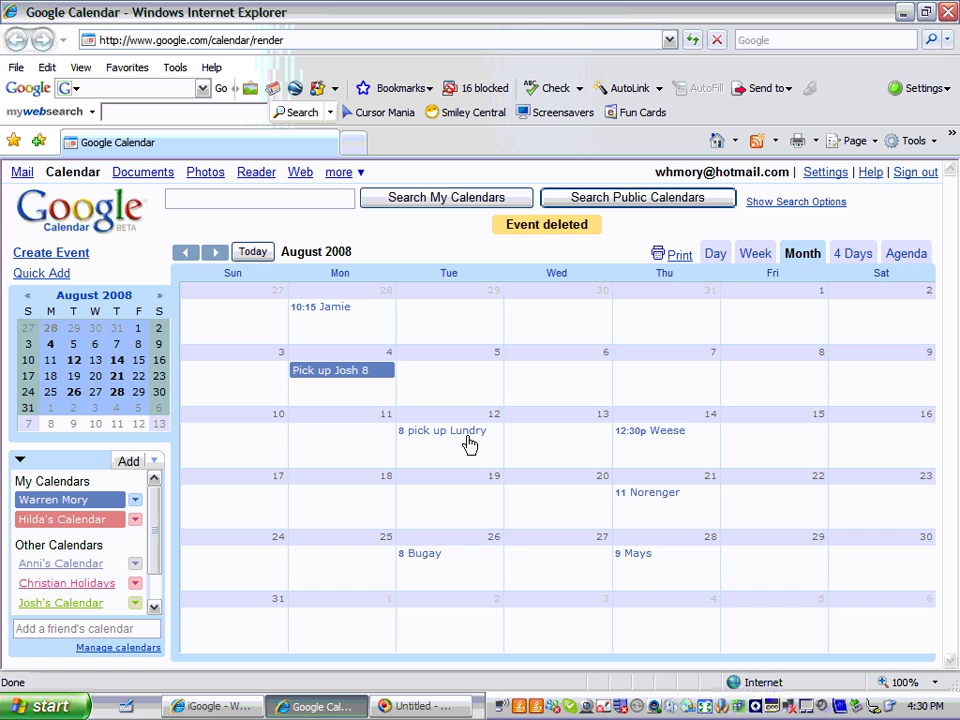
{"action": "left_click", "coordinate": [467, 438]}
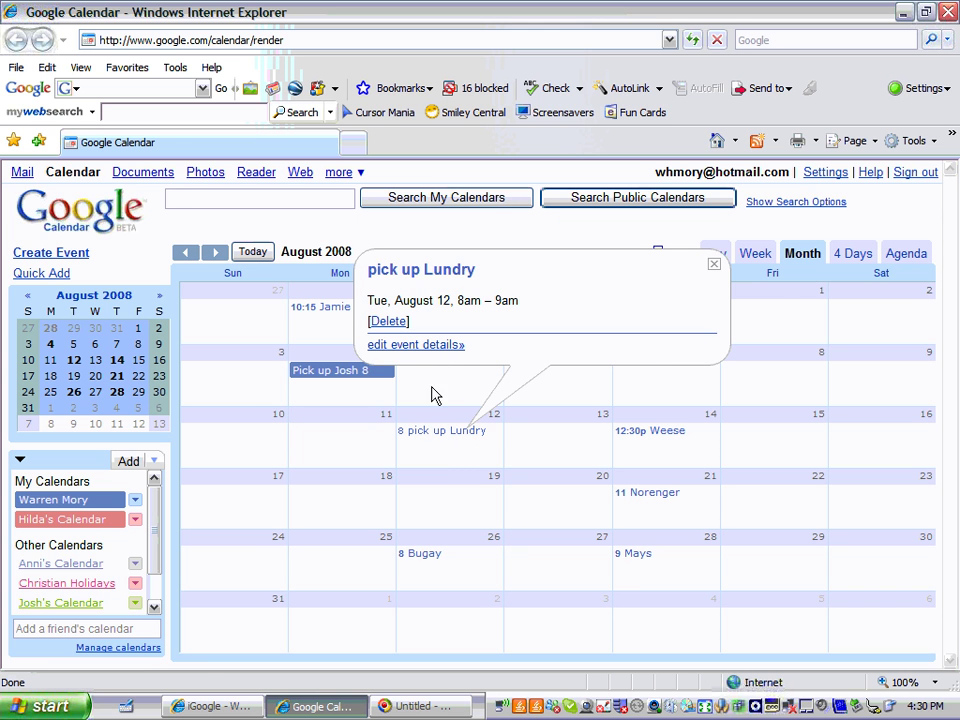
{"action": "left_click", "coordinate": [390, 323]}
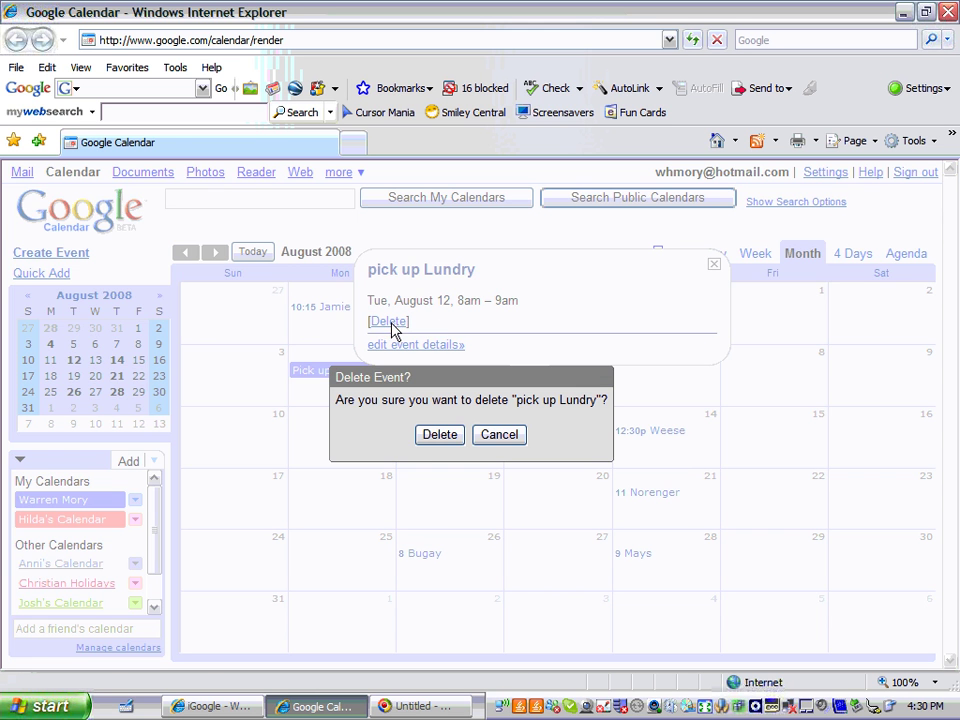
{"action": "left_click", "coordinate": [446, 441]}
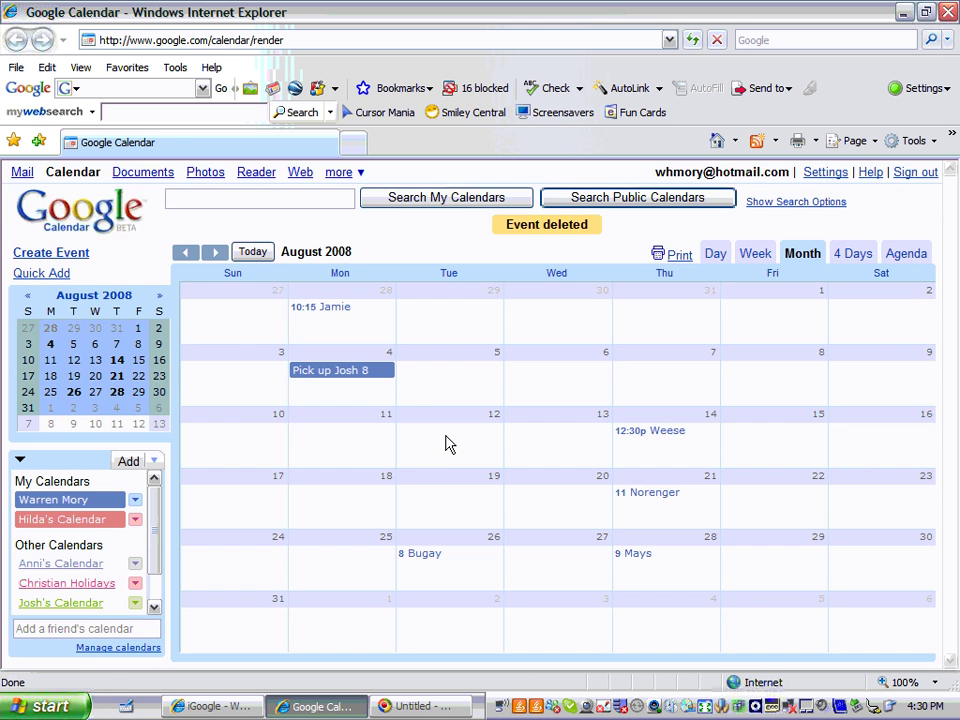
{"action": "left_click", "coordinate": [355, 372]}
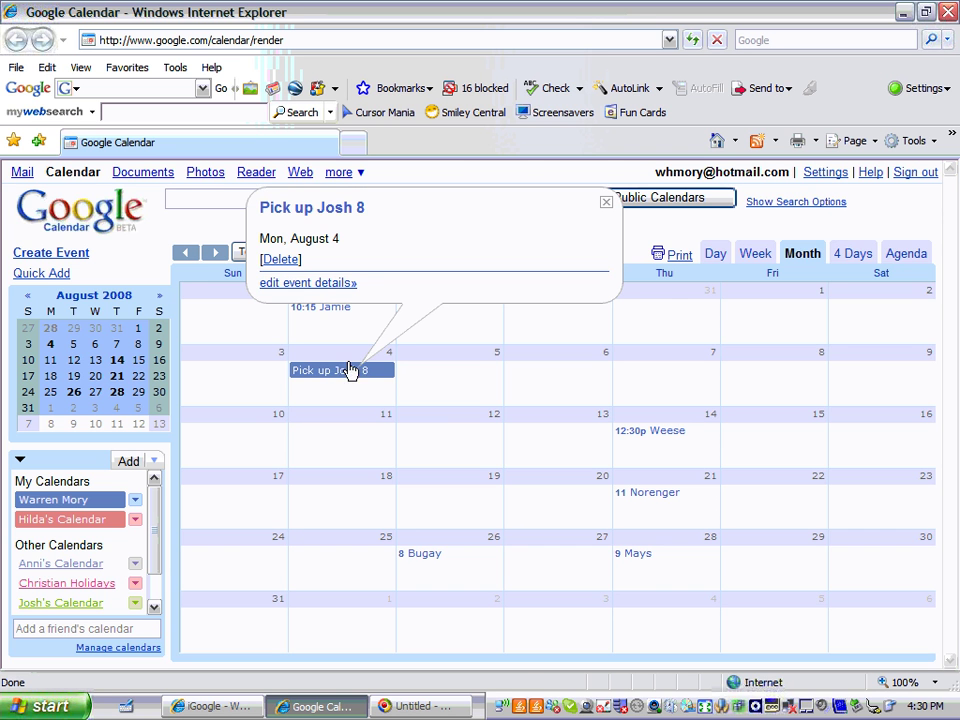
{"action": "left_click", "coordinate": [271, 261]}
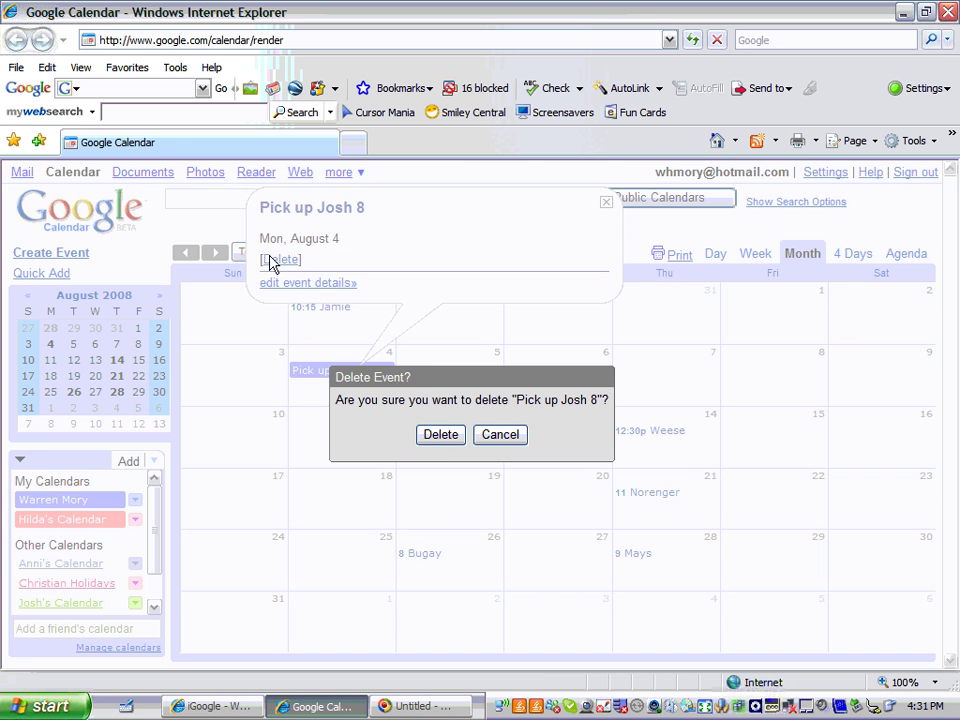
{"action": "left_click", "coordinate": [443, 437]}
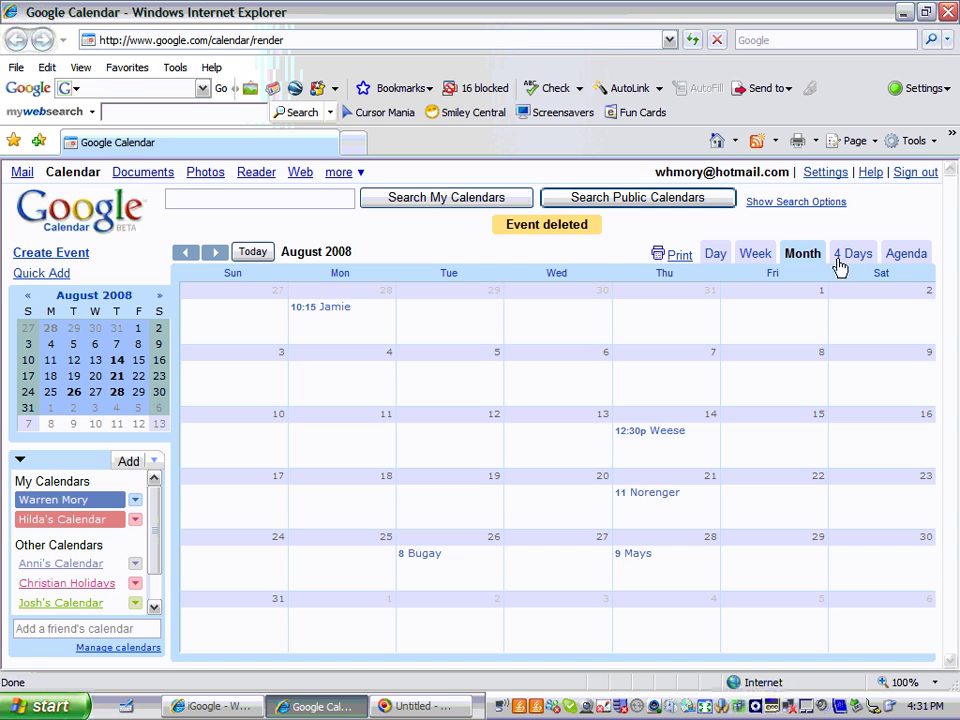
Review events in Agenda view, return to Month view, and close the calendar window
{"action": "left_click", "coordinate": [910, 258]}
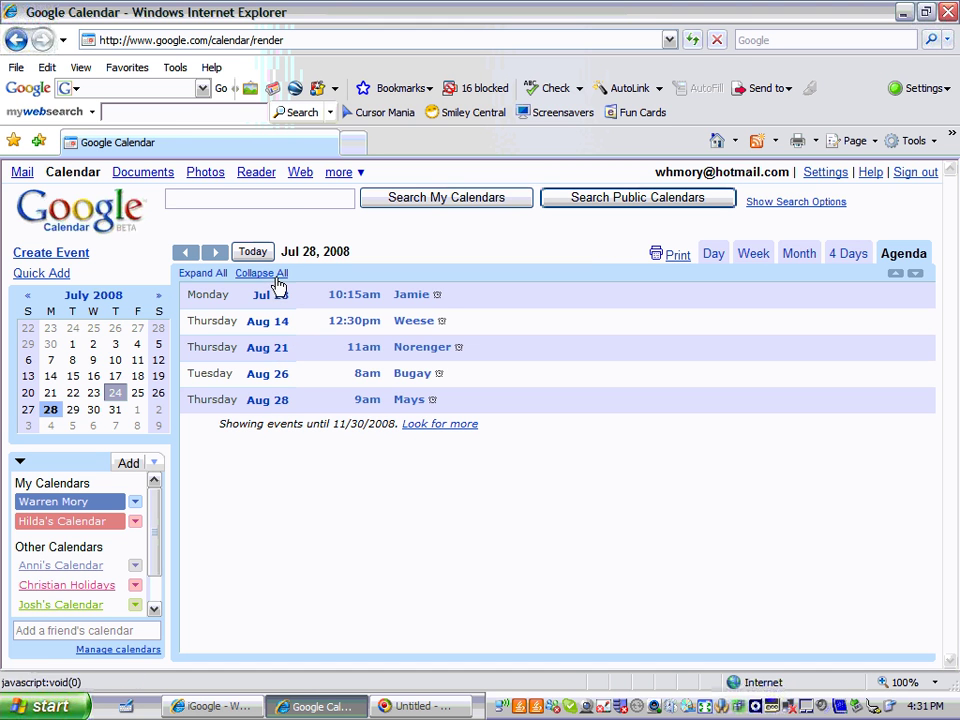
{"action": "left_click", "coordinate": [795, 251]}
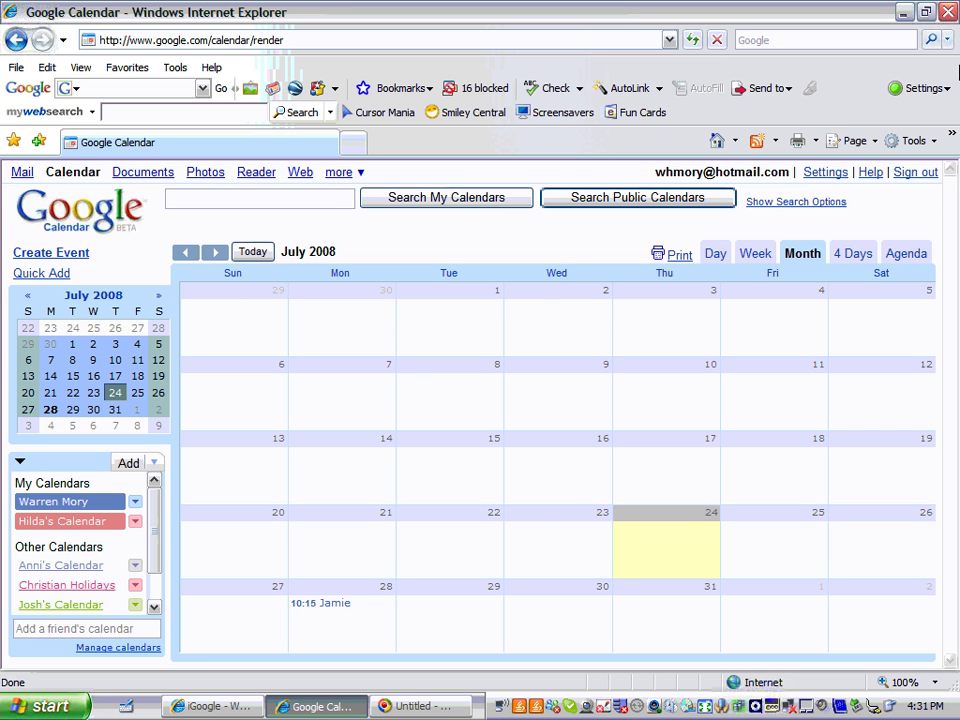
{"action": "left_click", "coordinate": [948, 18]}
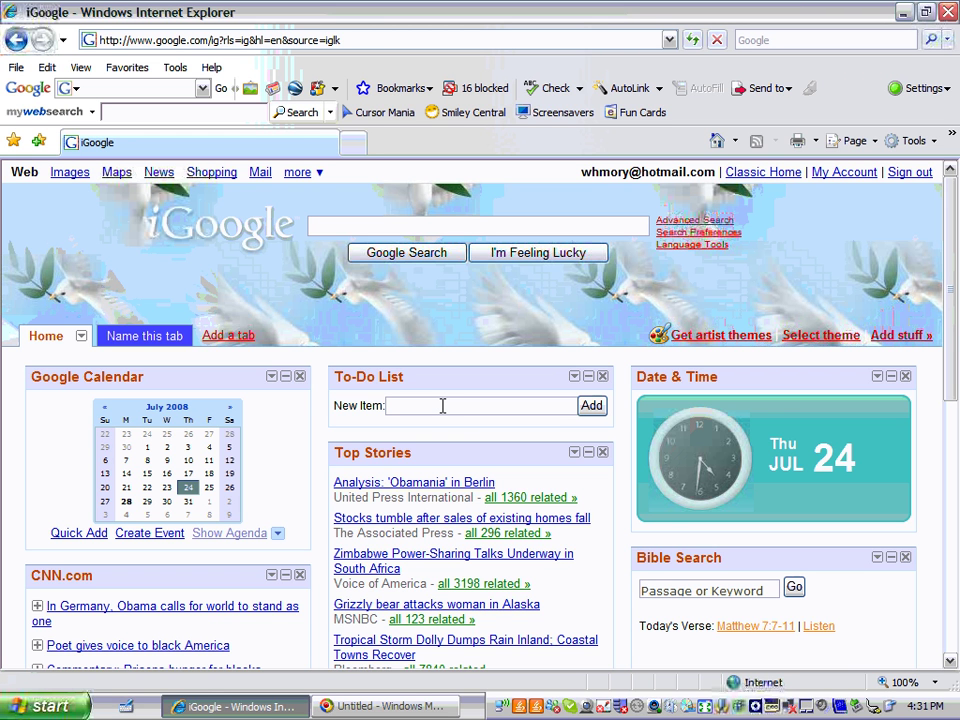
Add 'pick up laundry', 'pick up johs' and 'buy shoes' to the To-Do List
{"action": "type", "text": "ick up laundry"}
{"action": "key", "text": "Return"}
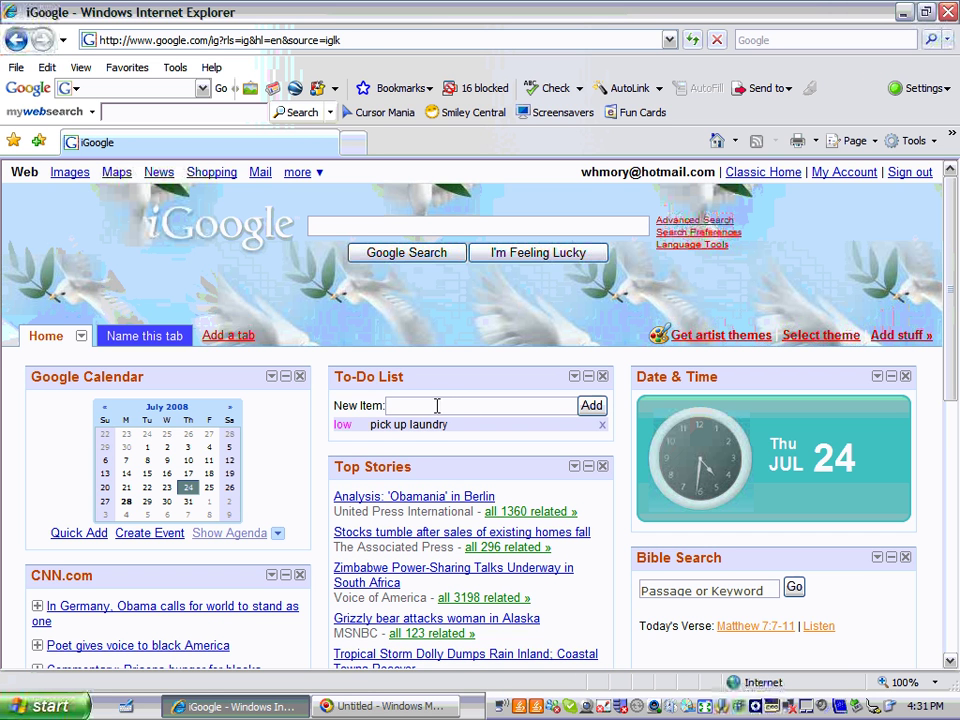
{"action": "type", "text": "pick up johs"}
{"action": "key", "text": "Return"}
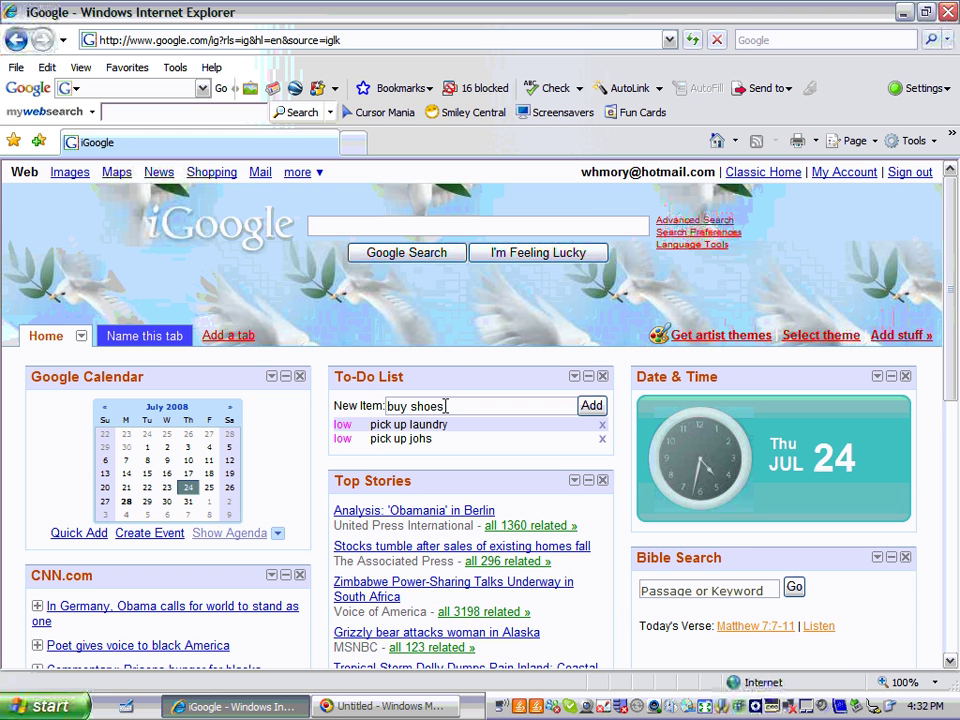
{"action": "key", "text": "Return"}
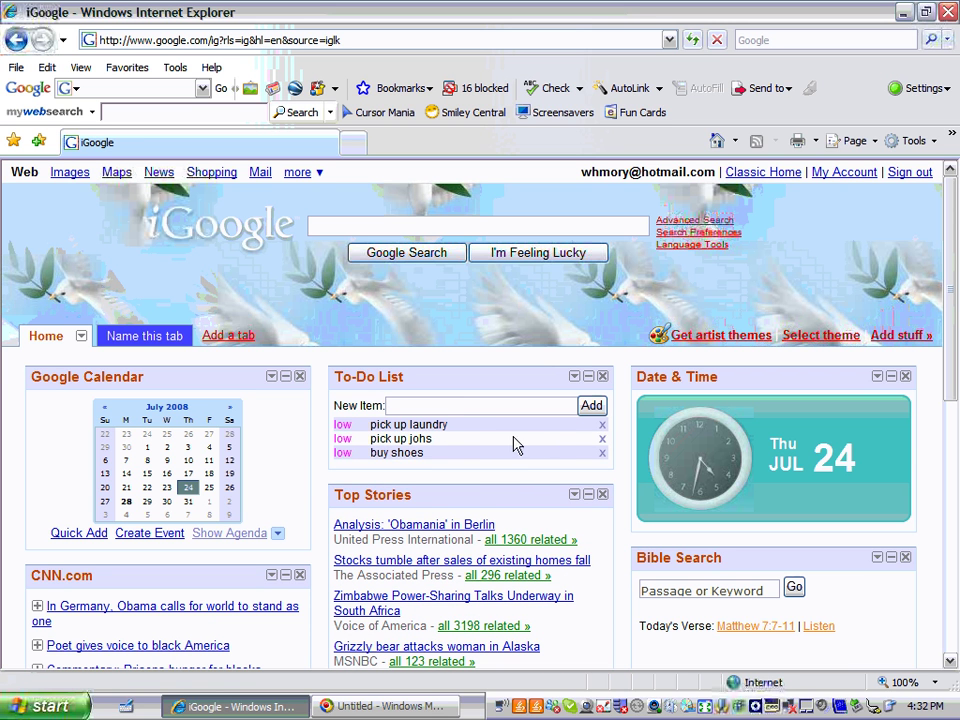
Delete pick up laundry, pick up johs and buy shoes from the To-Do List, then scroll down slightly
{"action": "left_click", "coordinate": [603, 426]}
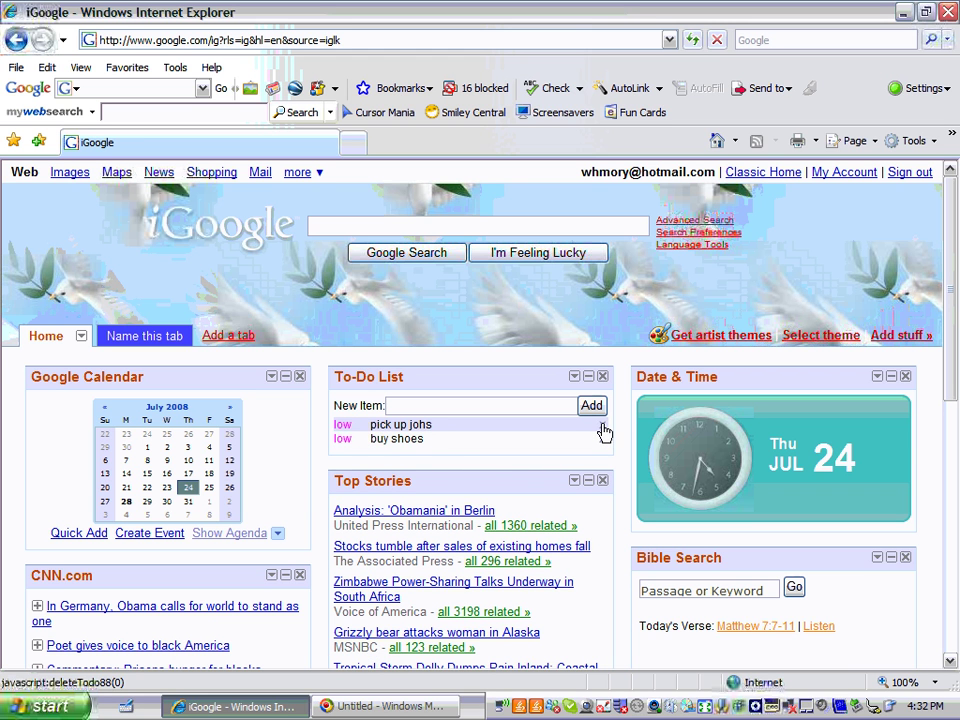
{"action": "left_click", "coordinate": [603, 426]}
{"action": "left_click", "coordinate": [603, 426]}
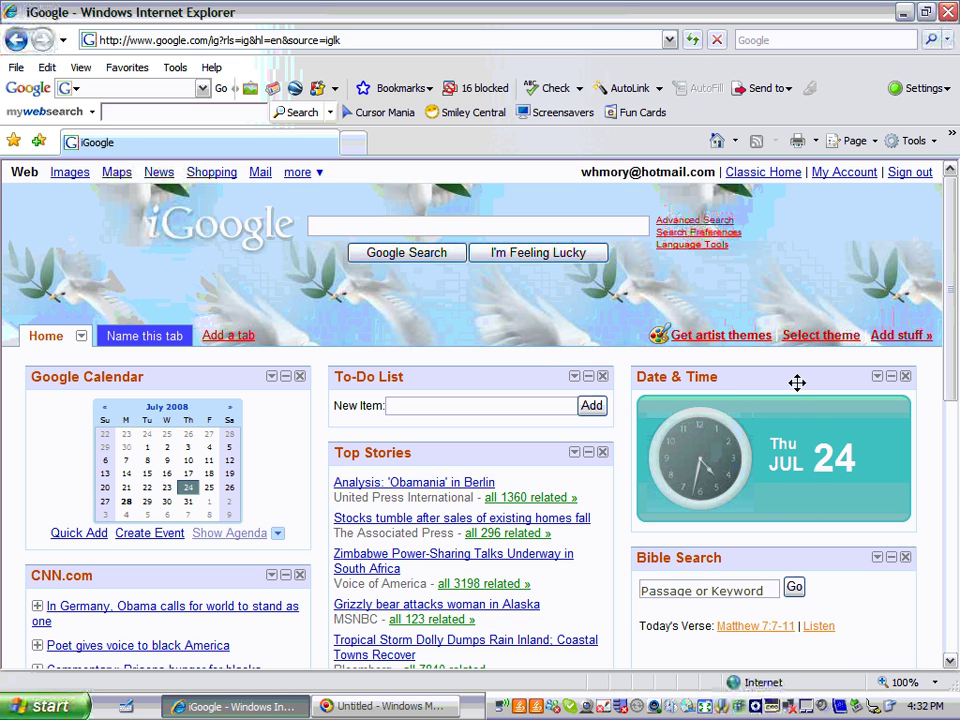
{"action": "left_click", "coordinate": [951, 662]}
{"action": "left_click", "coordinate": [951, 662]}
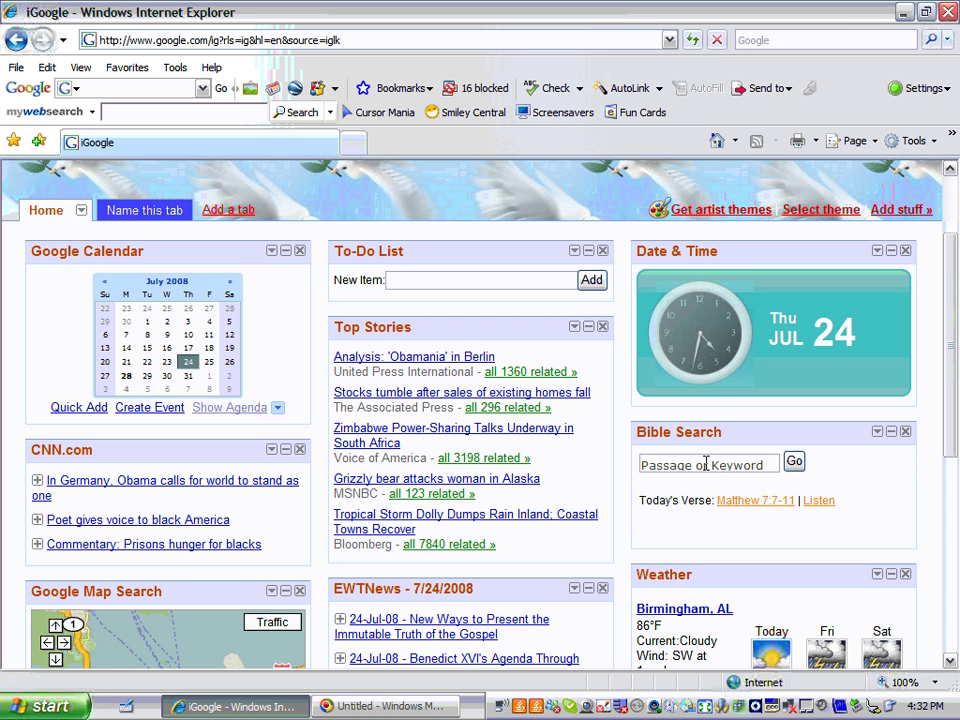
Search the Bible Search gadget for the keywords 'for god so loved'
{"action": "left_click", "coordinate": [706, 464]}
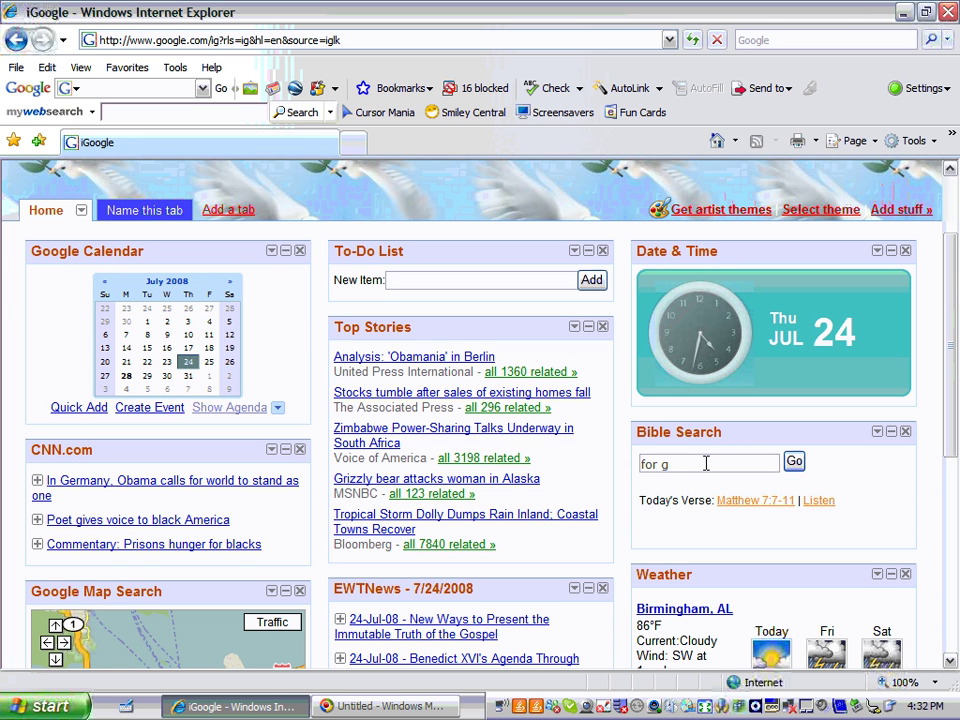
{"action": "type", "text": "for god so loved"}
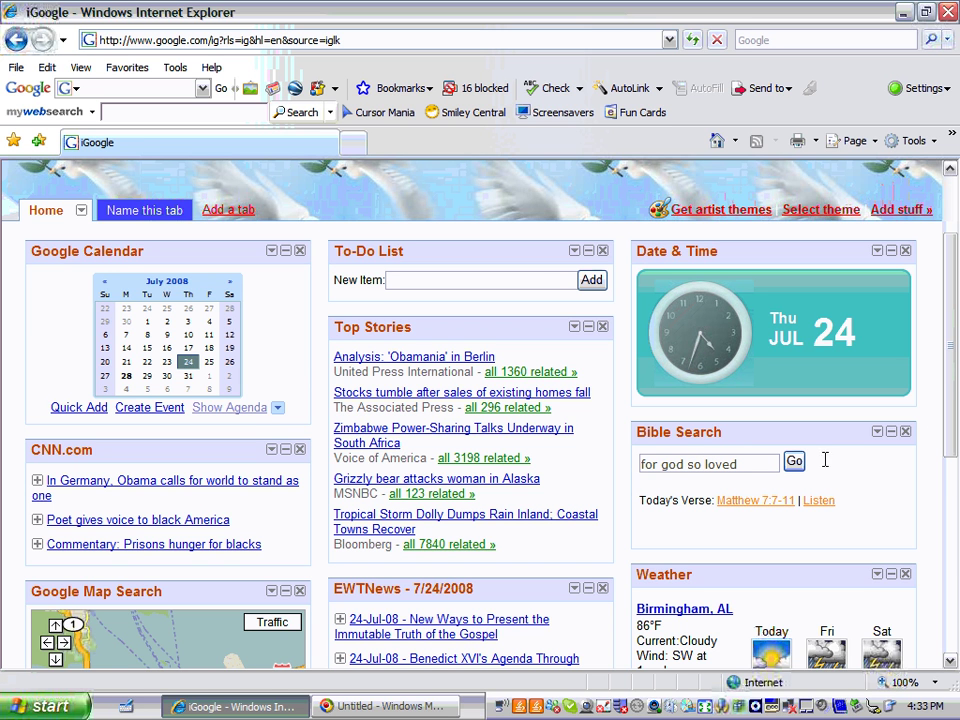
{"action": "left_click", "coordinate": [793, 463]}
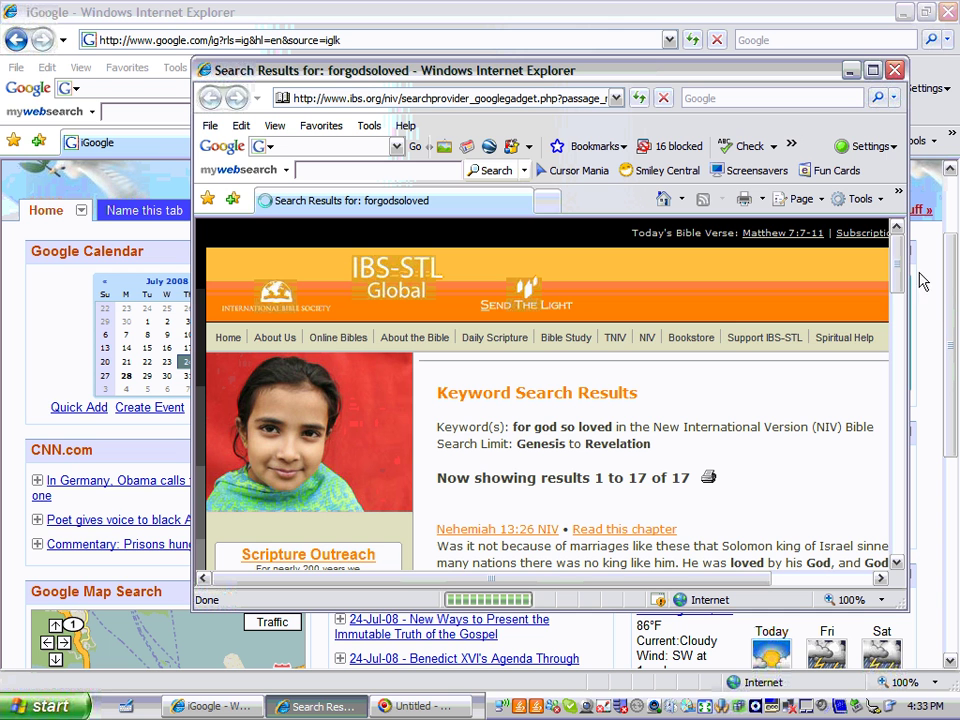
Scroll the IBS-STL results down to John 3:16, then close the results window
{"action": "left_click_drag", "start_coordinate": [897, 270], "coordinate": [897, 283]}
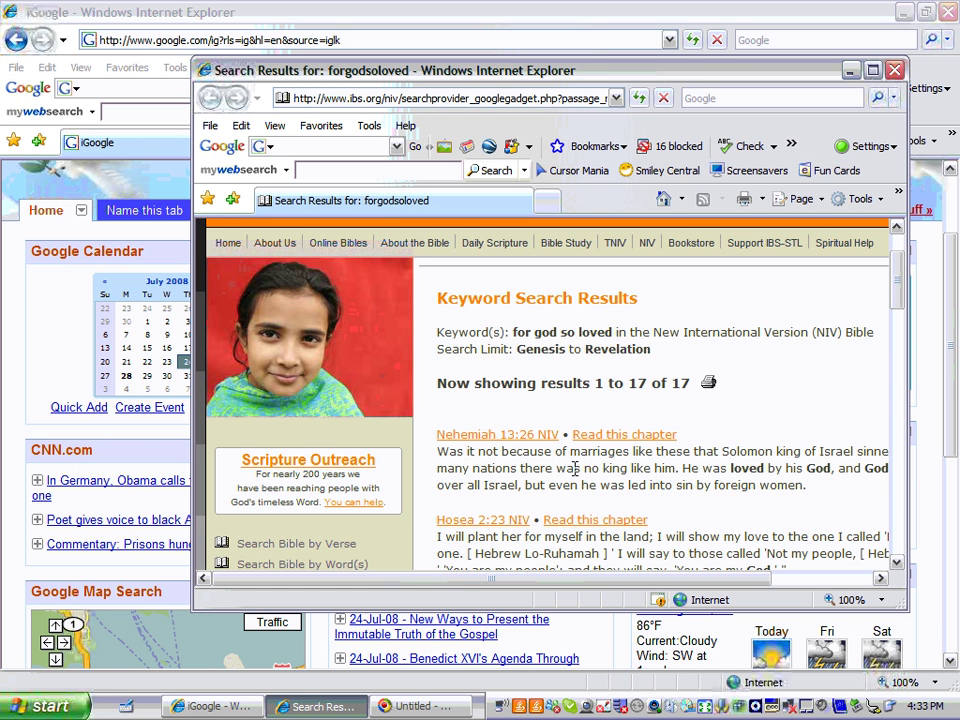
{"action": "left_click", "coordinate": [899, 564]}
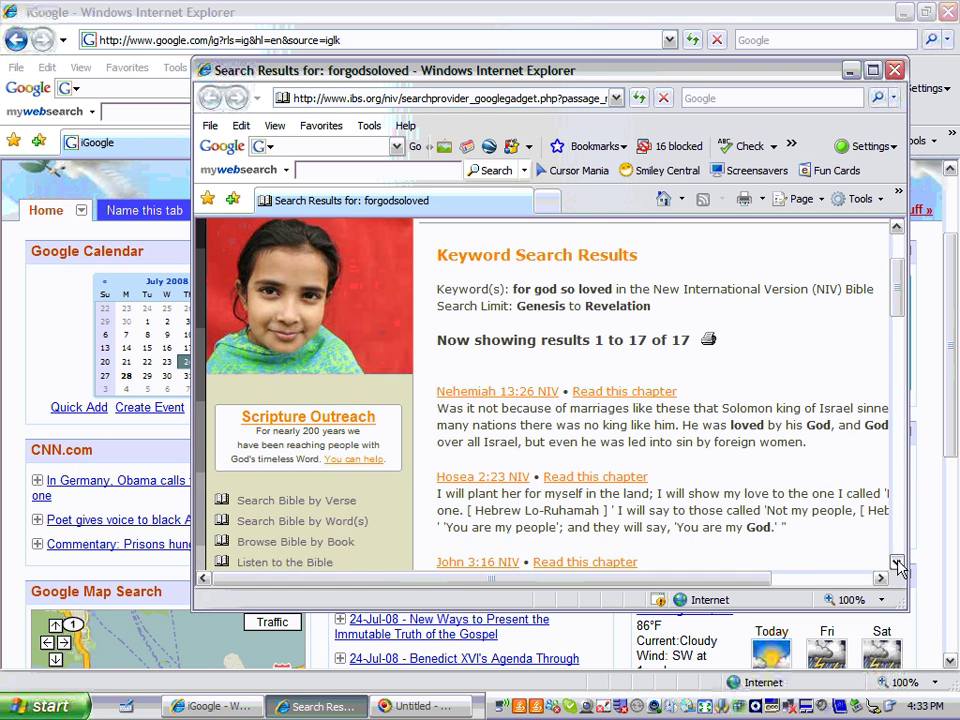
{"action": "left_click", "coordinate": [899, 564]}
{"action": "left_click", "coordinate": [899, 564]}
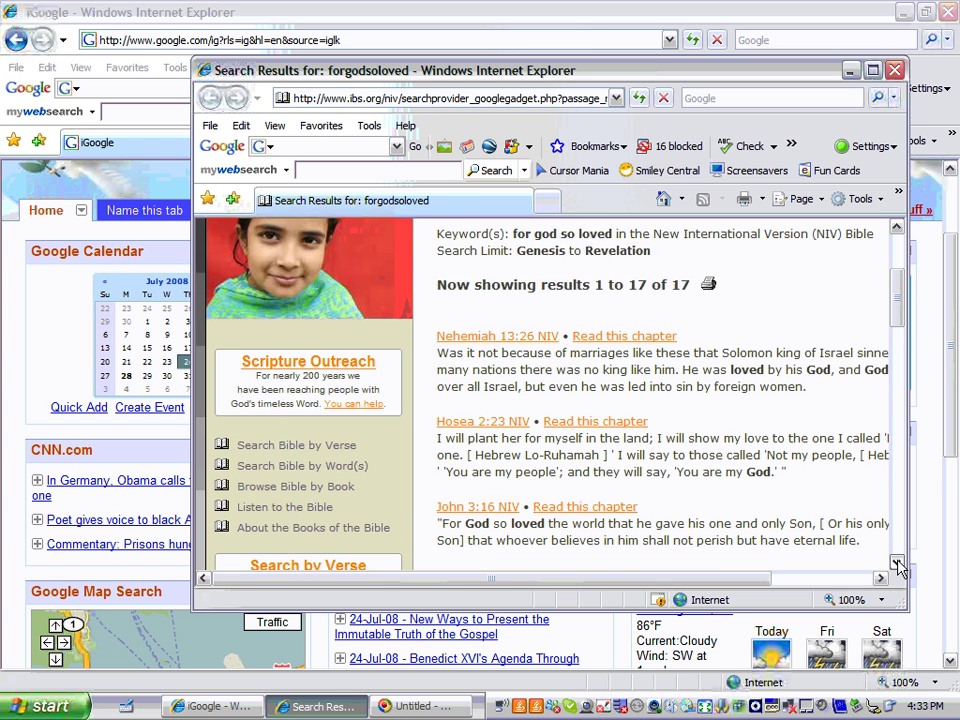
{"action": "left_click", "coordinate": [899, 564]}
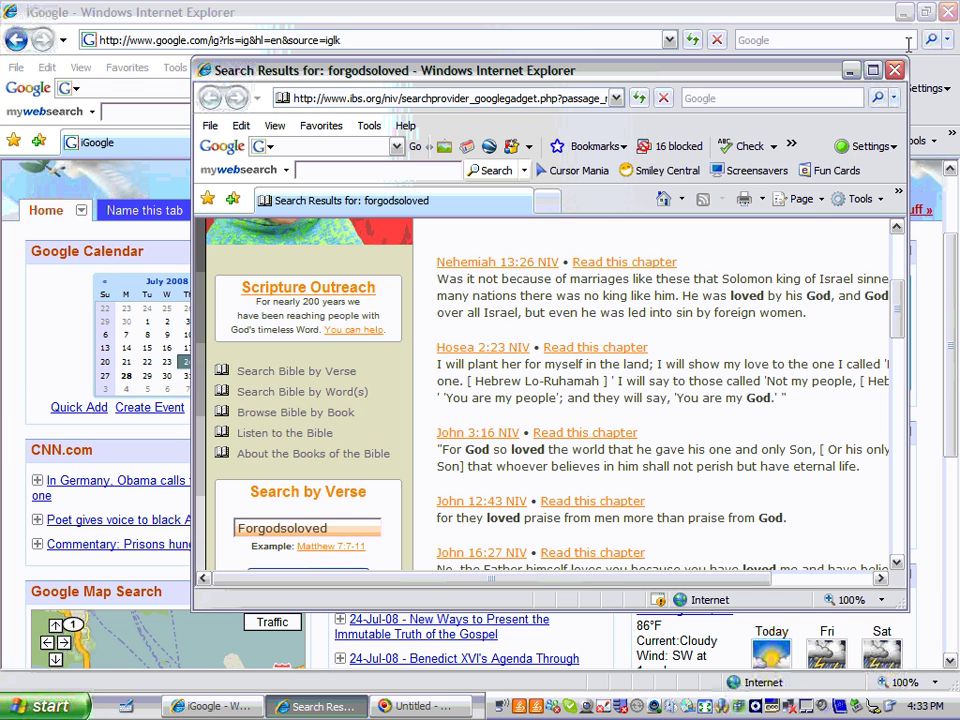
{"action": "left_click", "coordinate": [894, 70]}
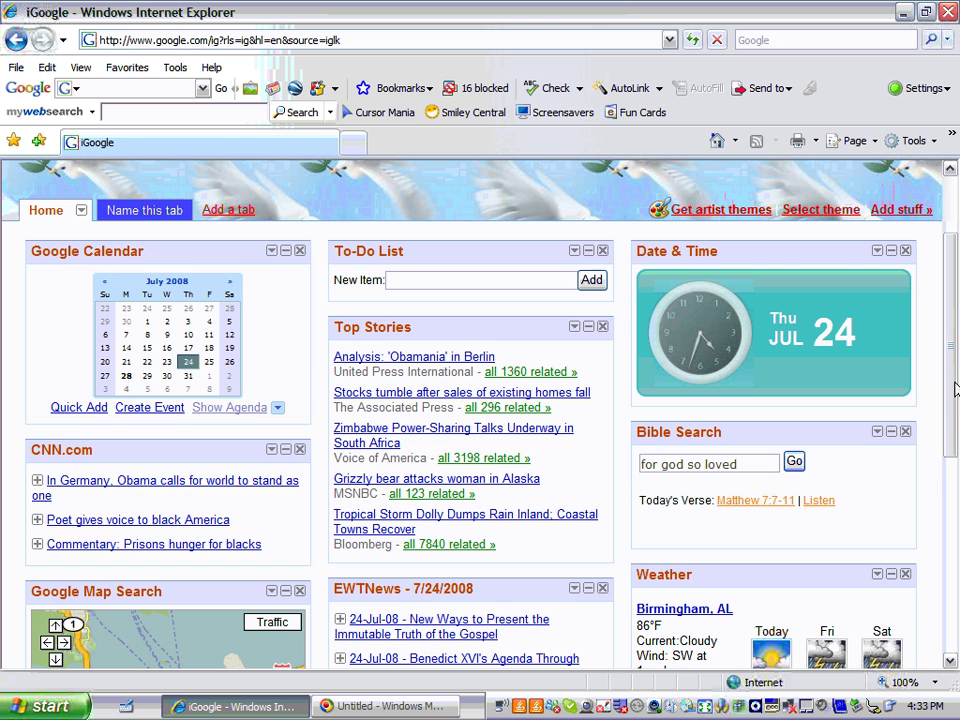
{"action": "left_click", "coordinate": [950, 661]}
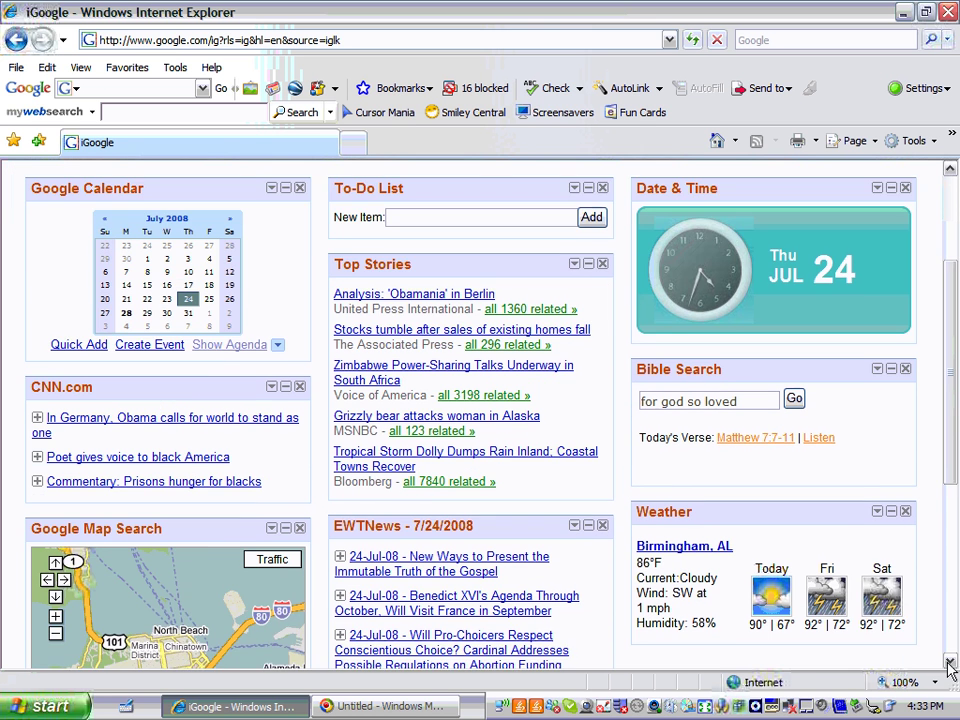
{"action": "left_click", "coordinate": [950, 664]}
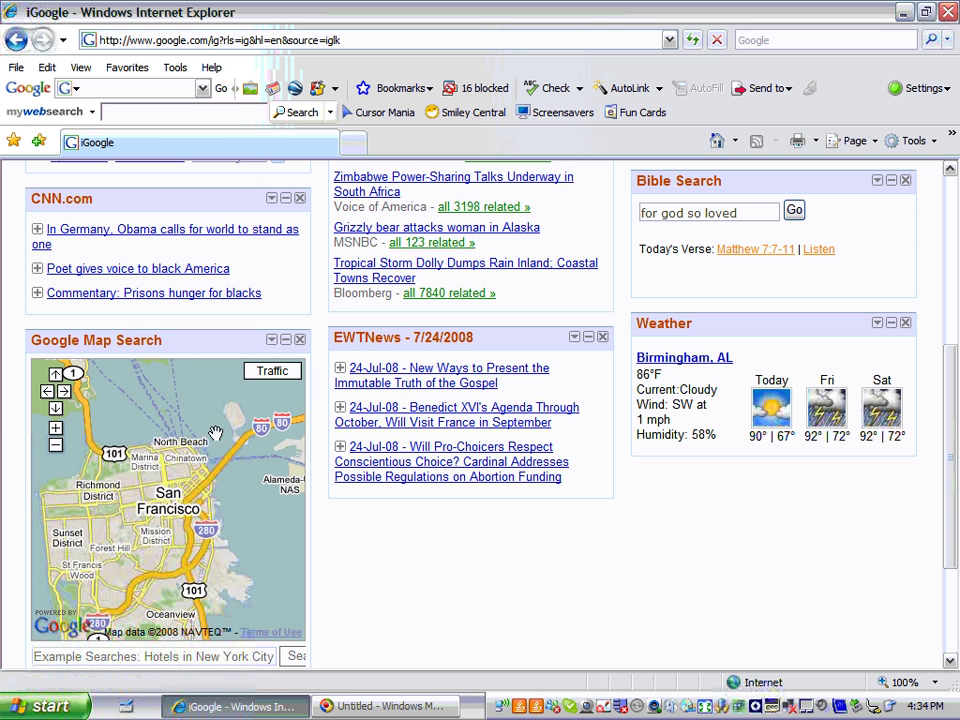
{"action": "left_click", "coordinate": [195, 657]}
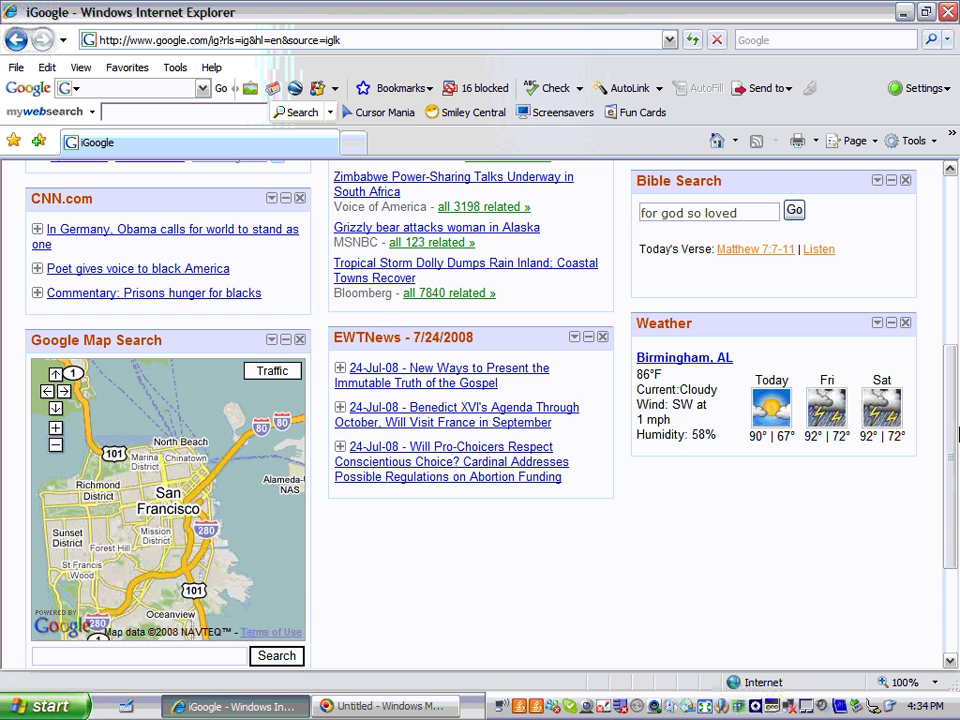
{"action": "left_click", "coordinate": [950, 170]}
{"action": "left_click", "coordinate": [950, 170]}
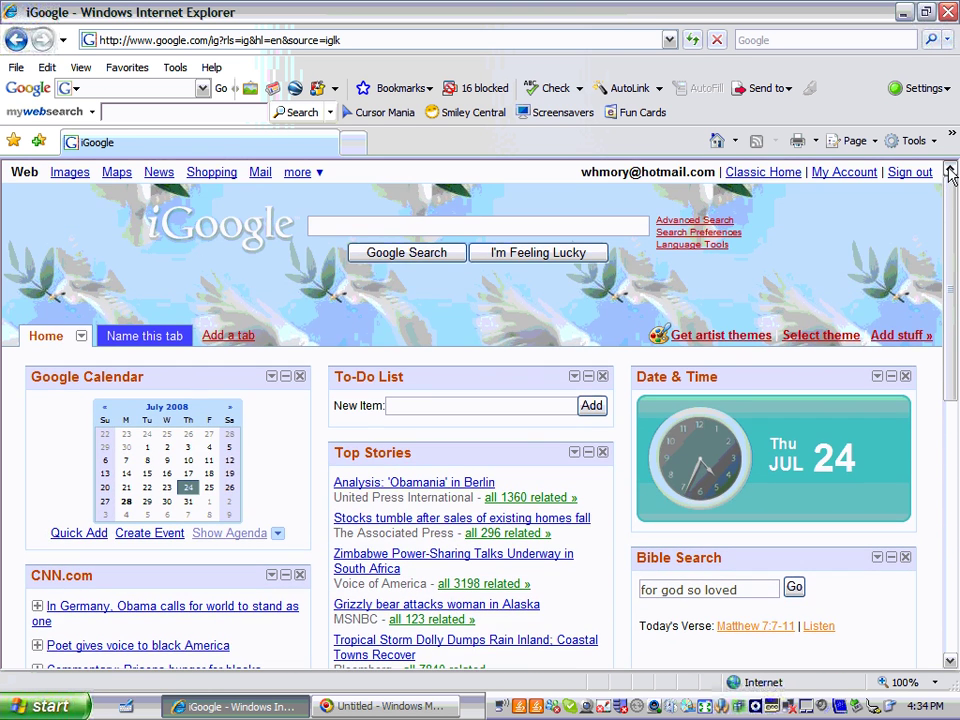